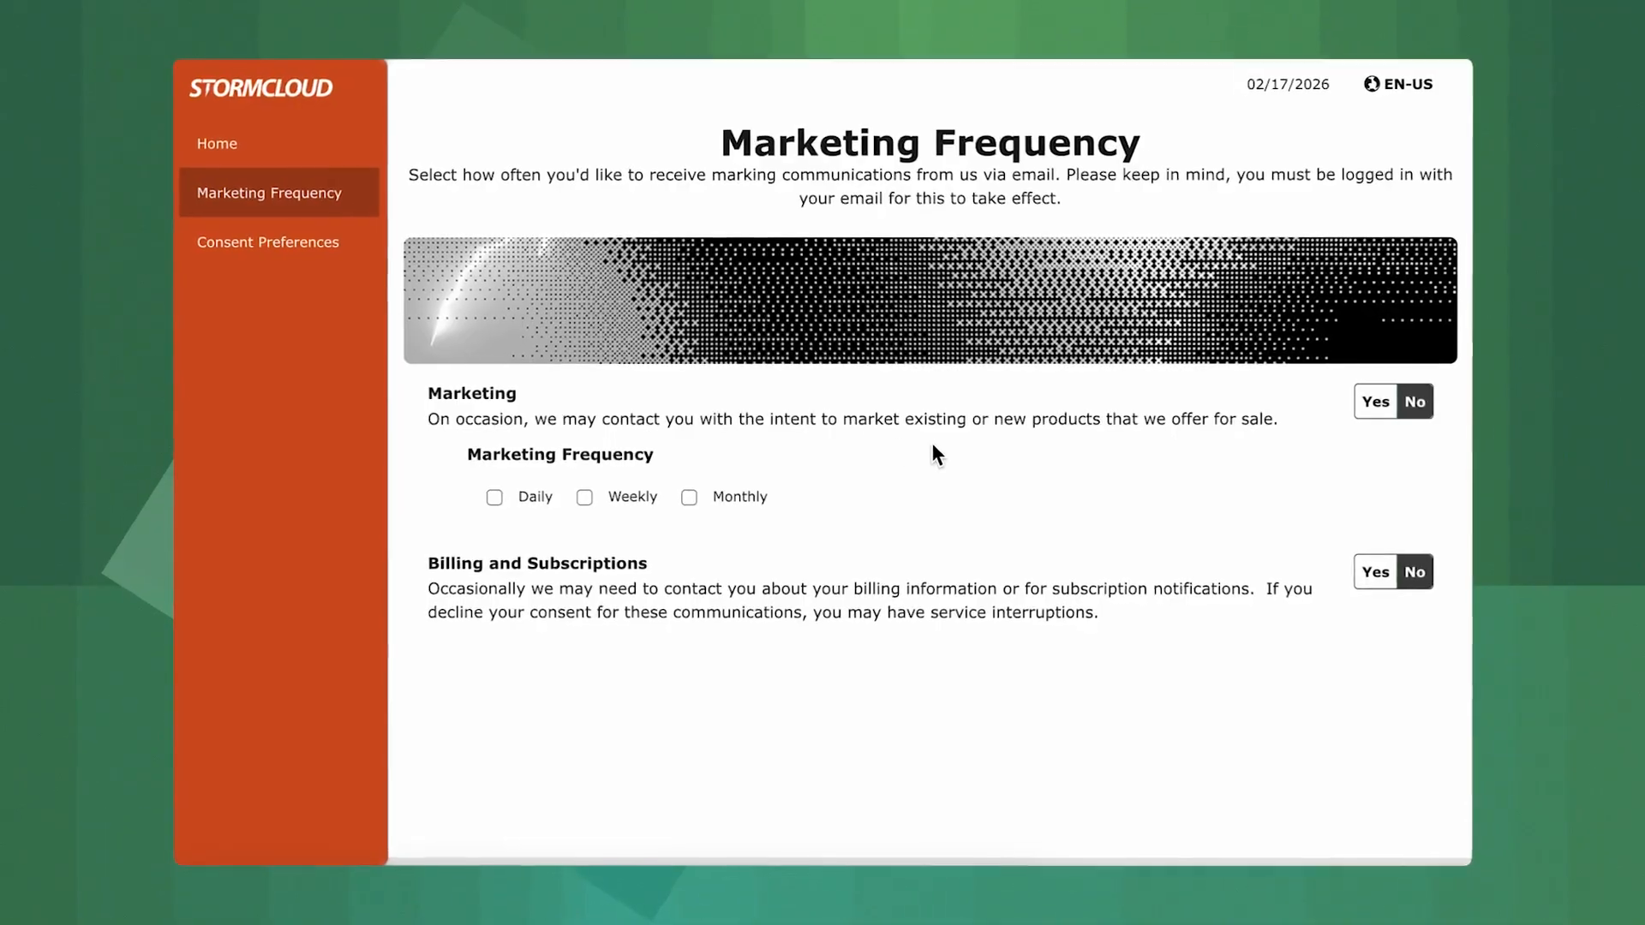
- Opt in to Marketing with a Weekly frequency and set the consent choices for CloudFlare and CookiePro
{"action": "left_click", "coordinate": [1374, 405]}
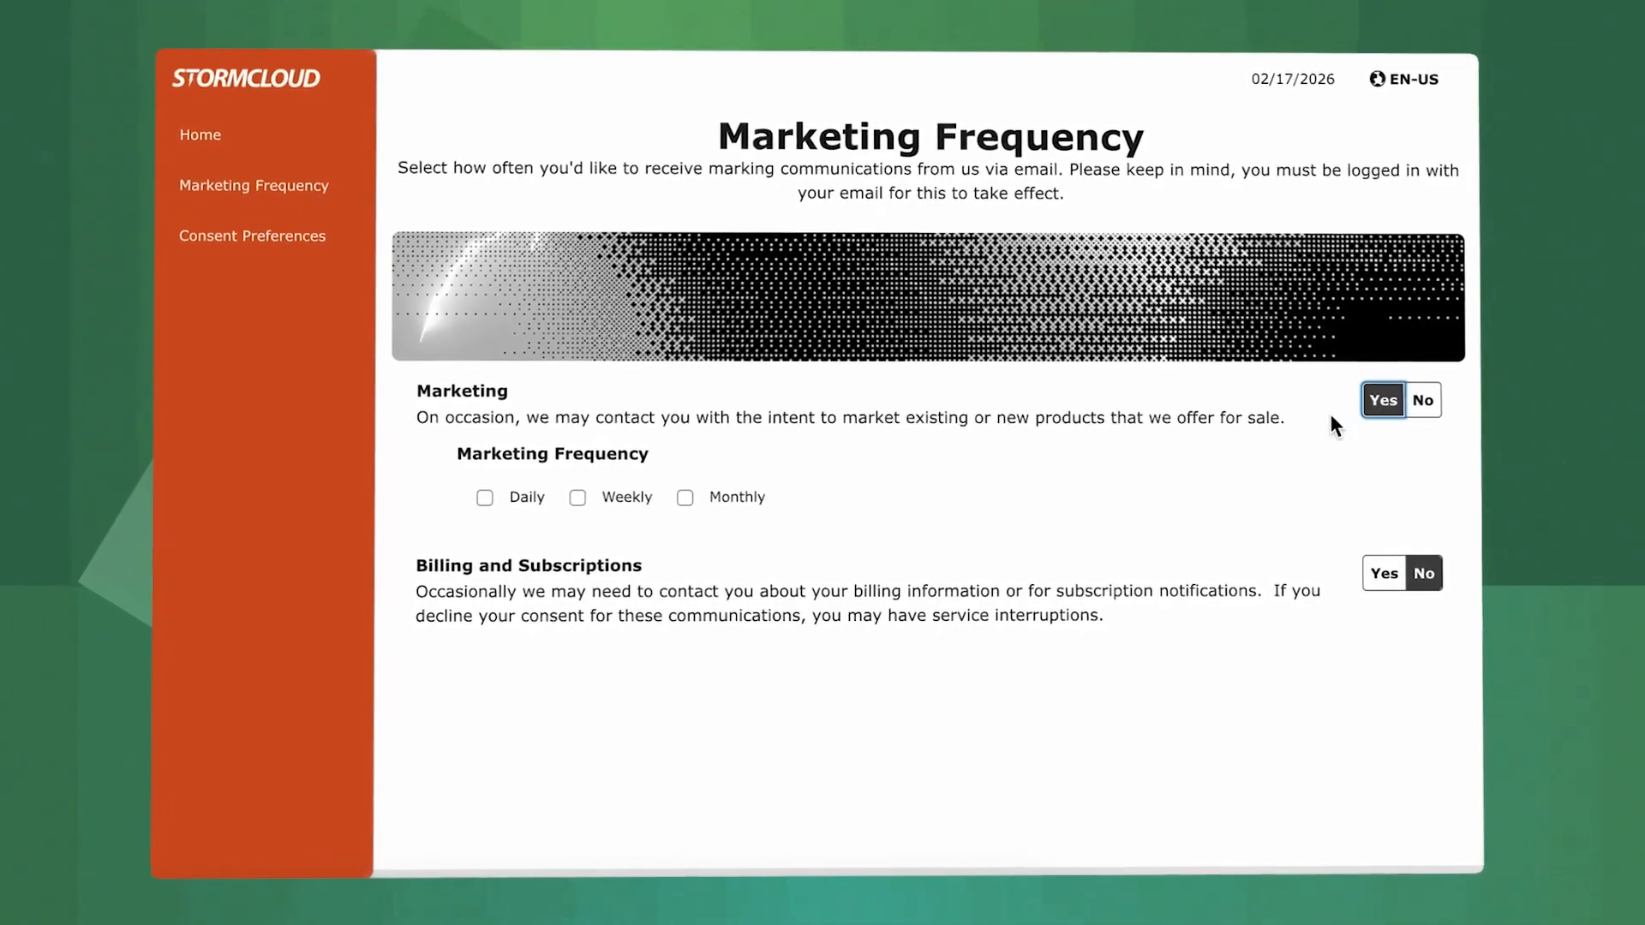
{"action": "left_click", "coordinate": [575, 497]}
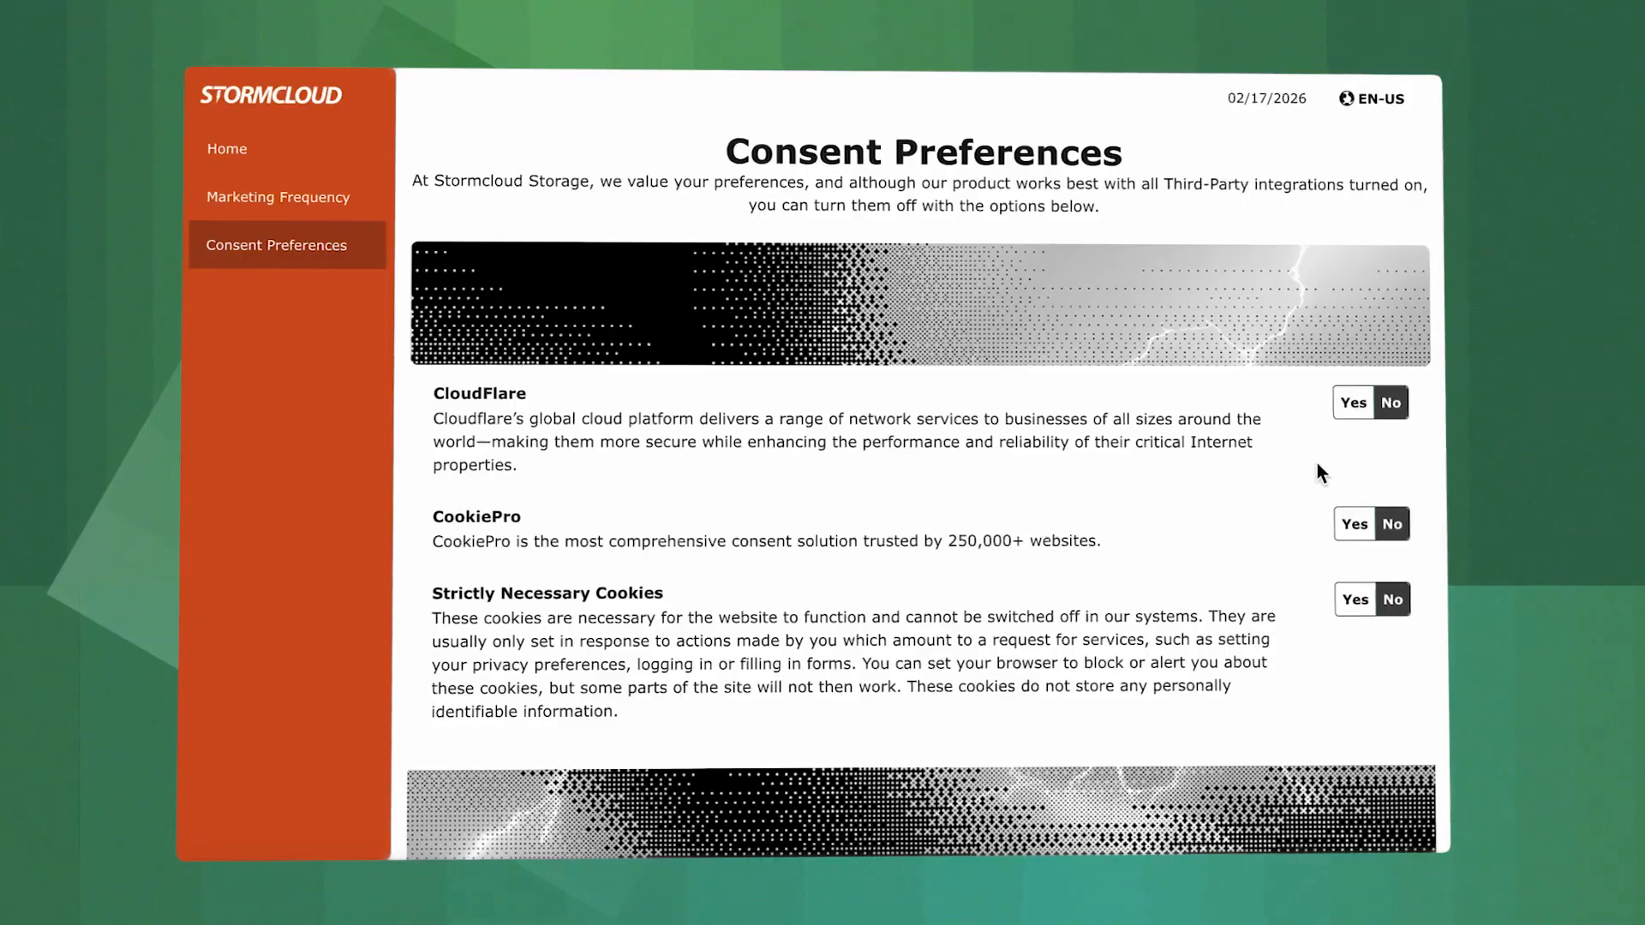
{"action": "left_click", "coordinate": [1364, 405]}
{"action": "left_click", "coordinate": [1381, 528]}
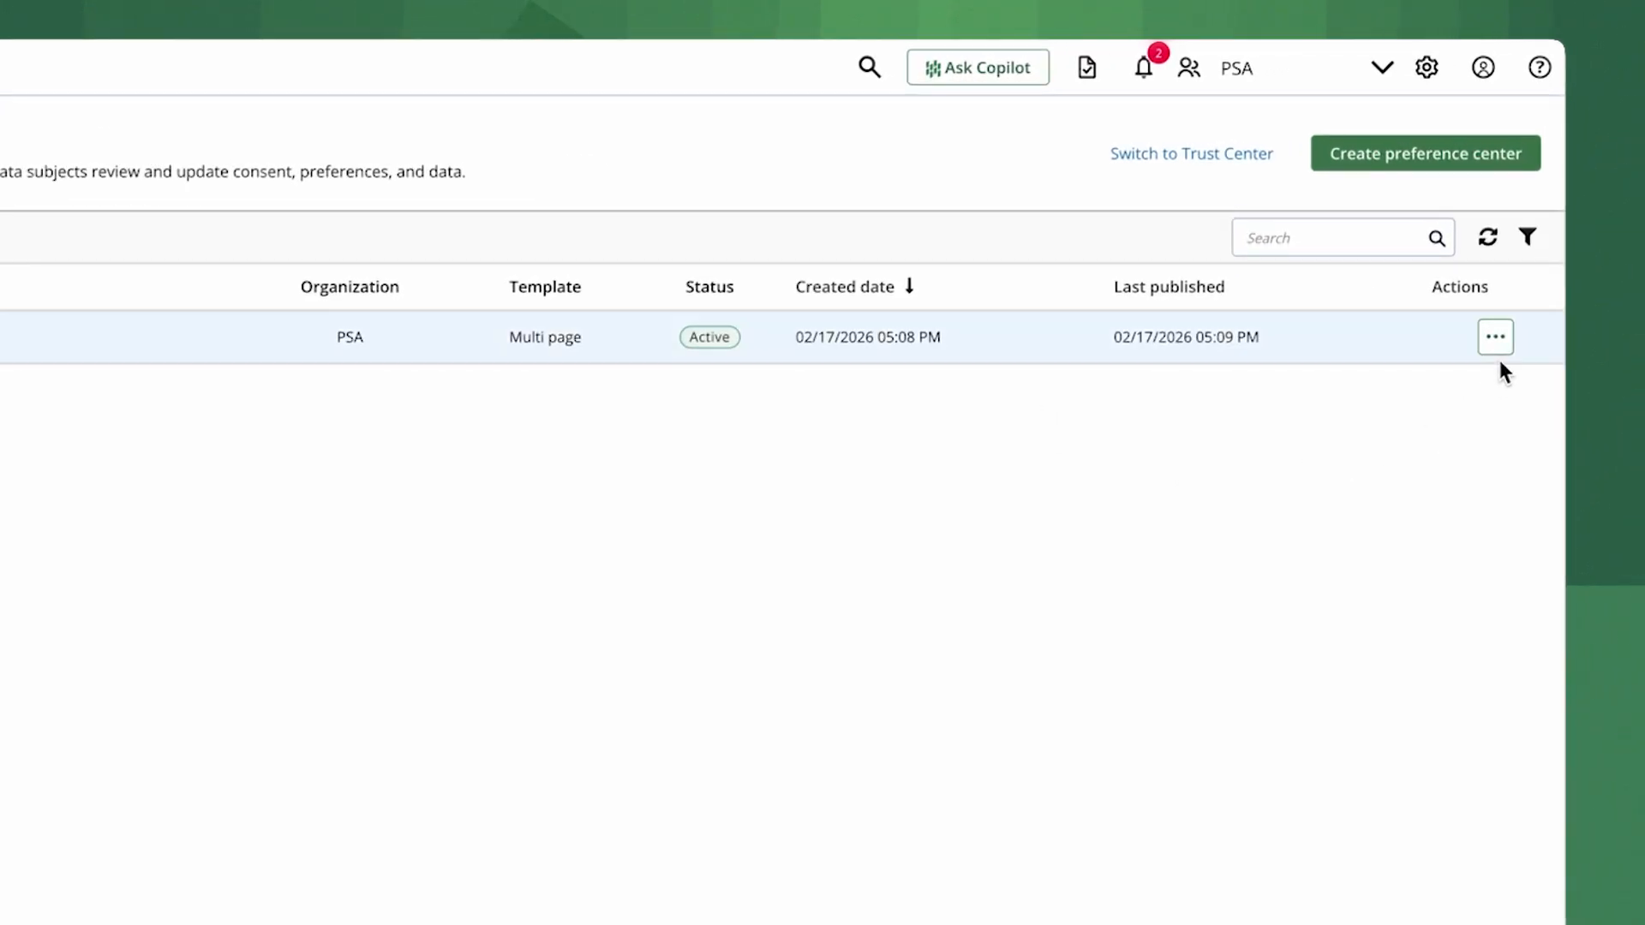
- Copy the Stormcloud Preference Center 2026 to Trust Center and start the copying
{"action": "left_click", "coordinate": [1496, 338]}
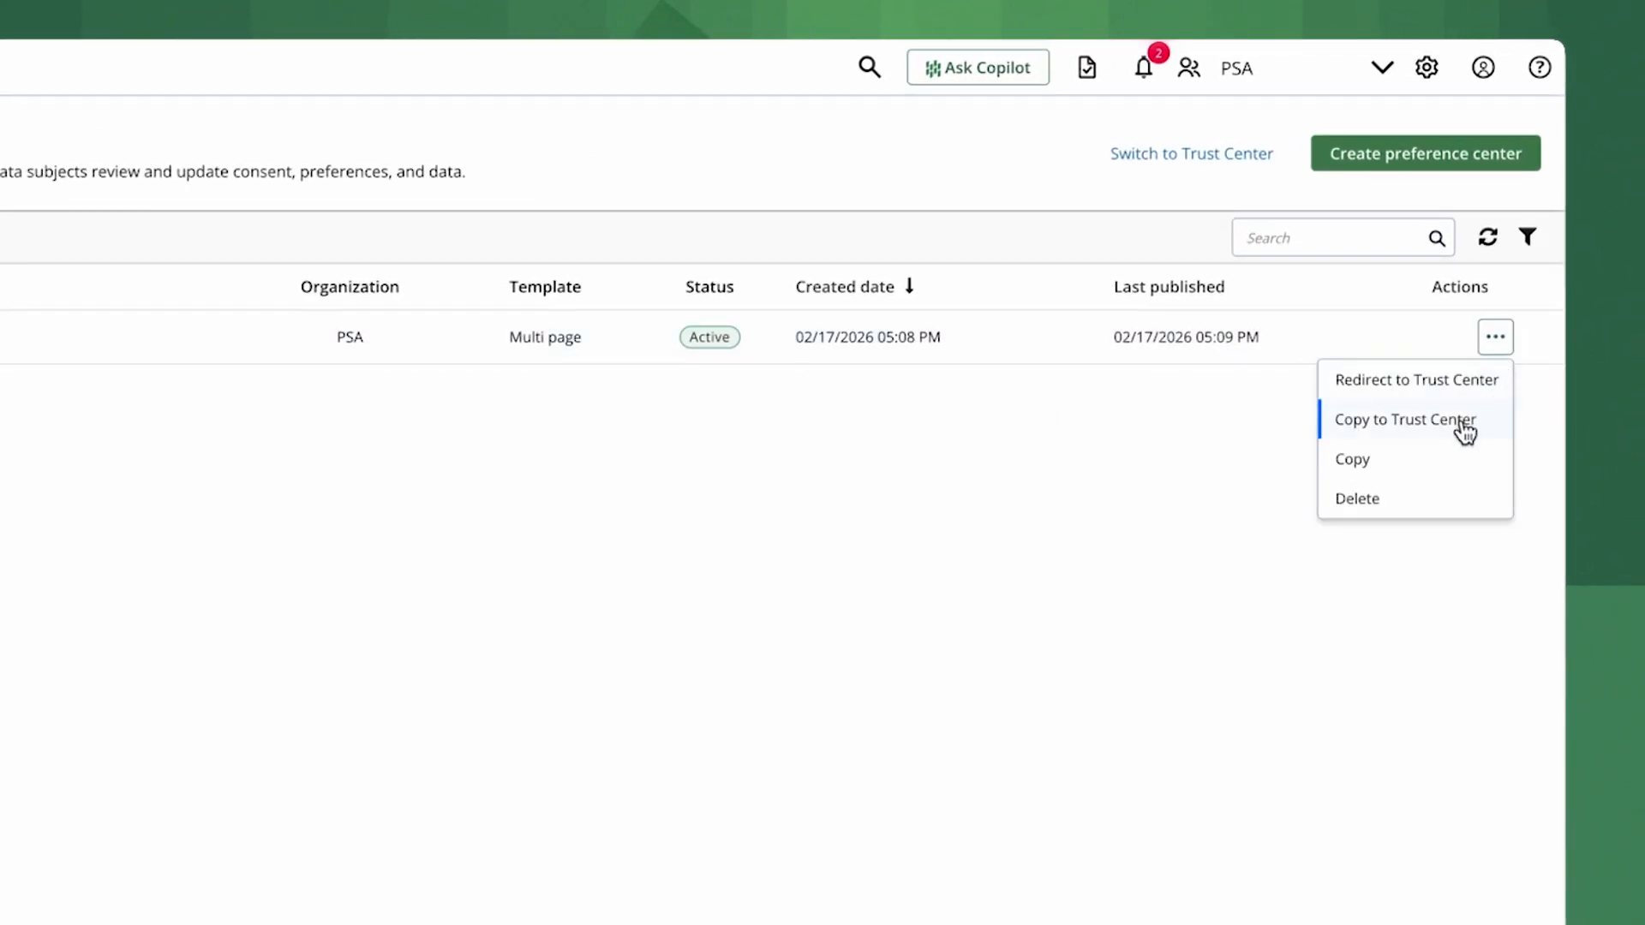
{"action": "left_click", "coordinate": [1406, 420]}
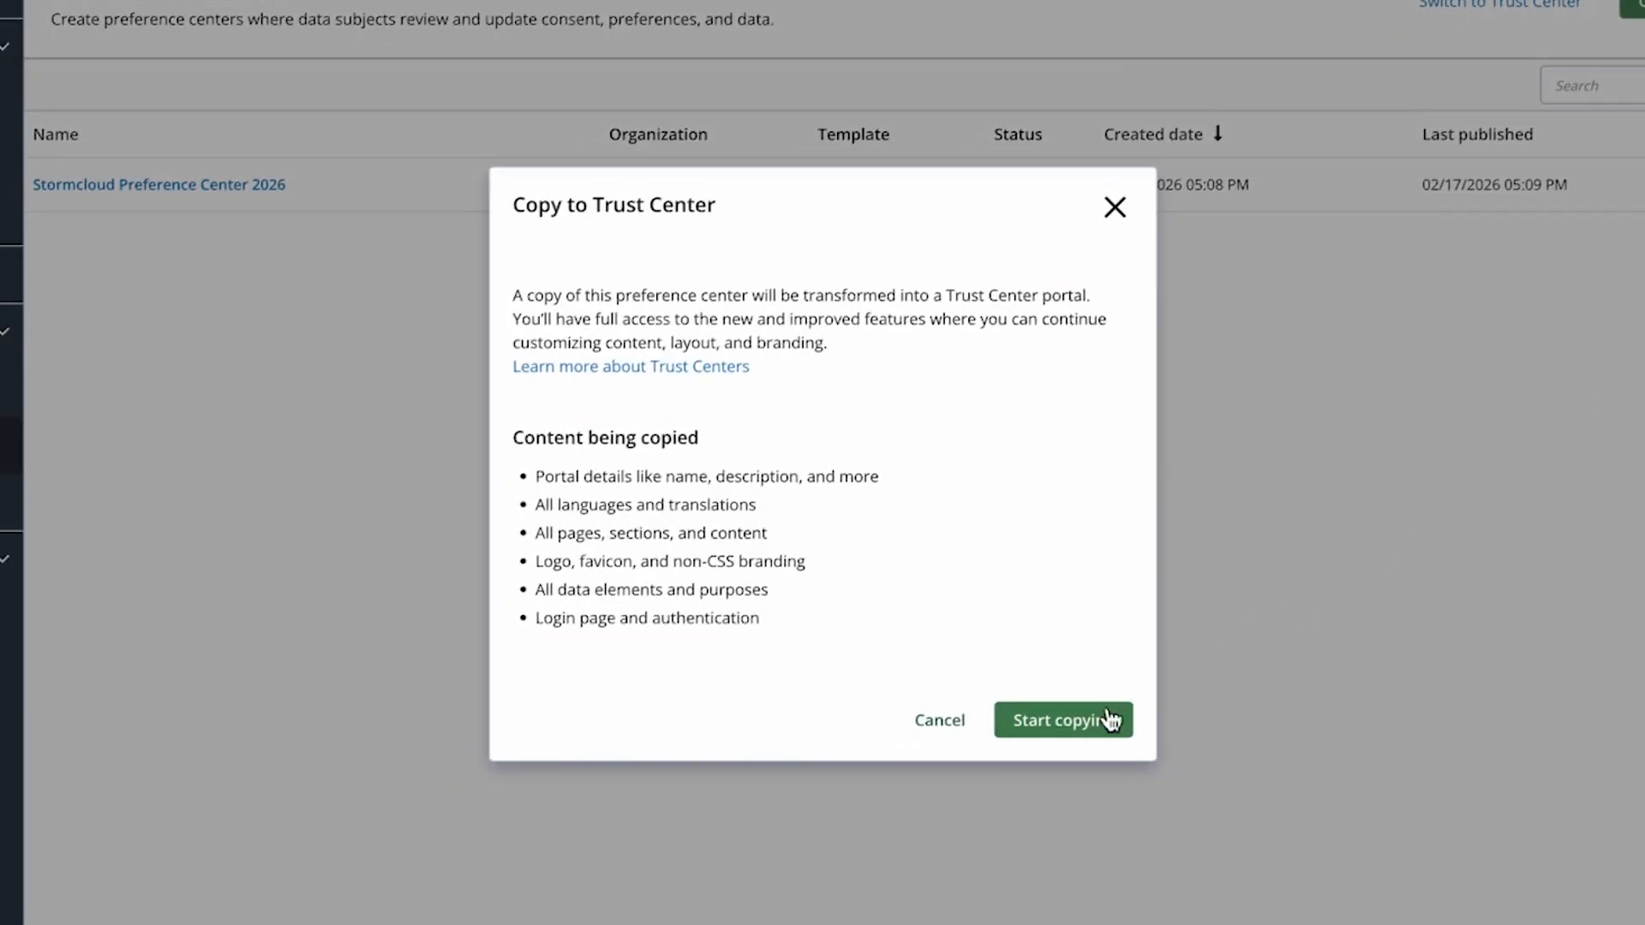
{"action": "left_click", "coordinate": [1098, 735]}
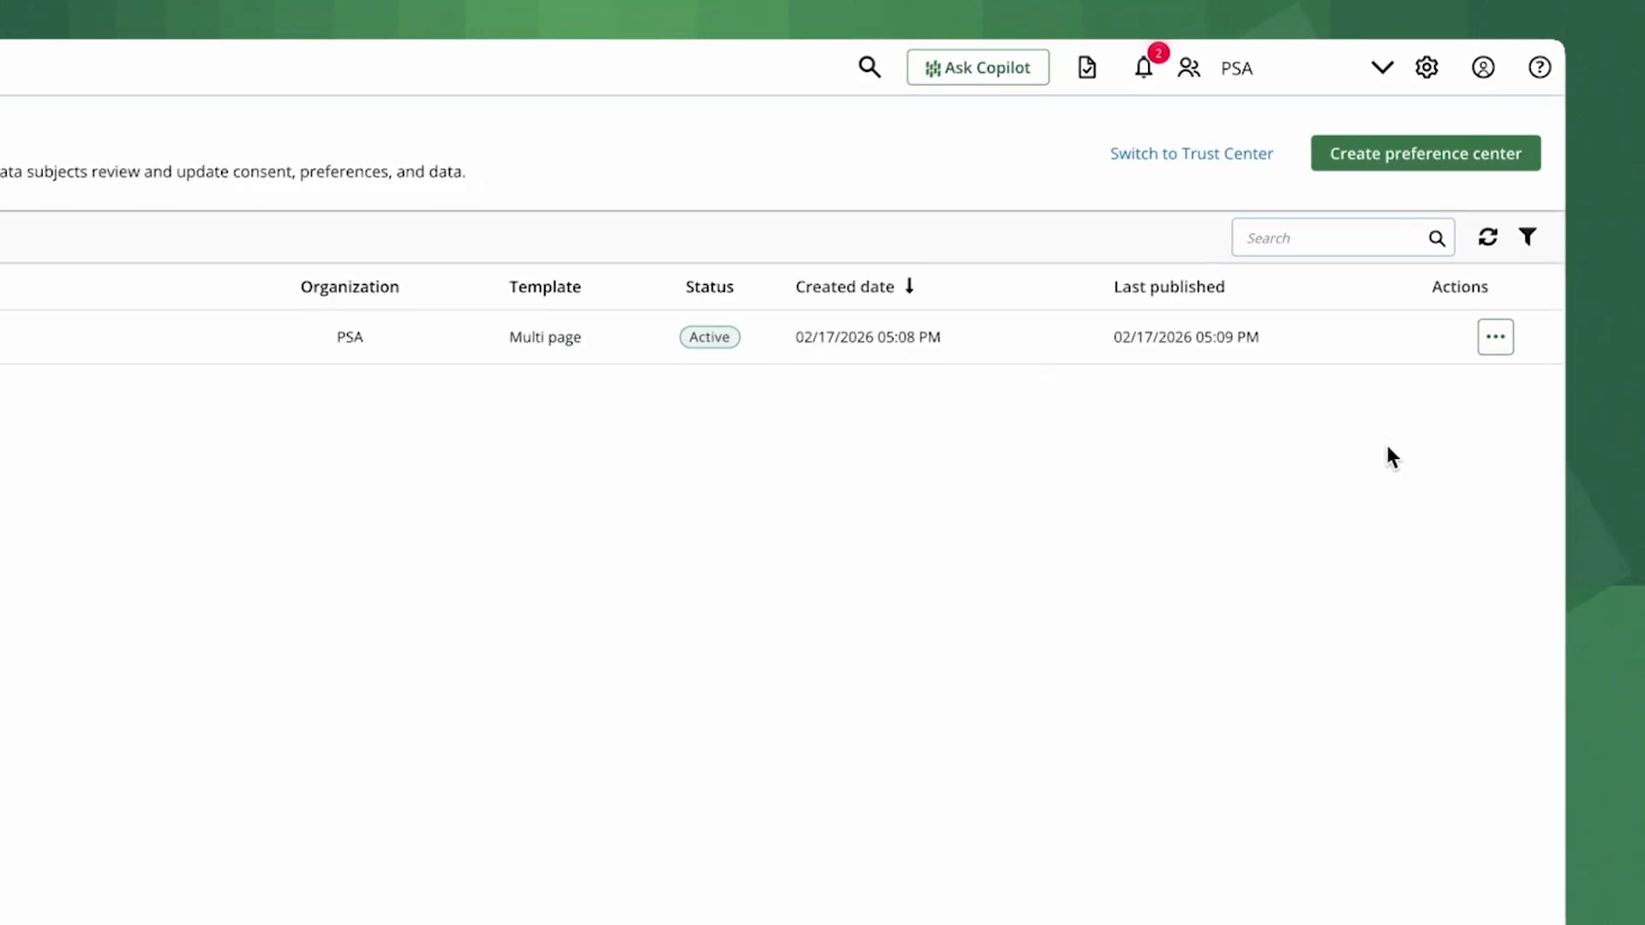
- Redirect the Stormcloud Preference Center 2026 to another URL, using the copied address of the Trust Center portal
{"action": "left_click", "coordinate": [1497, 346]}
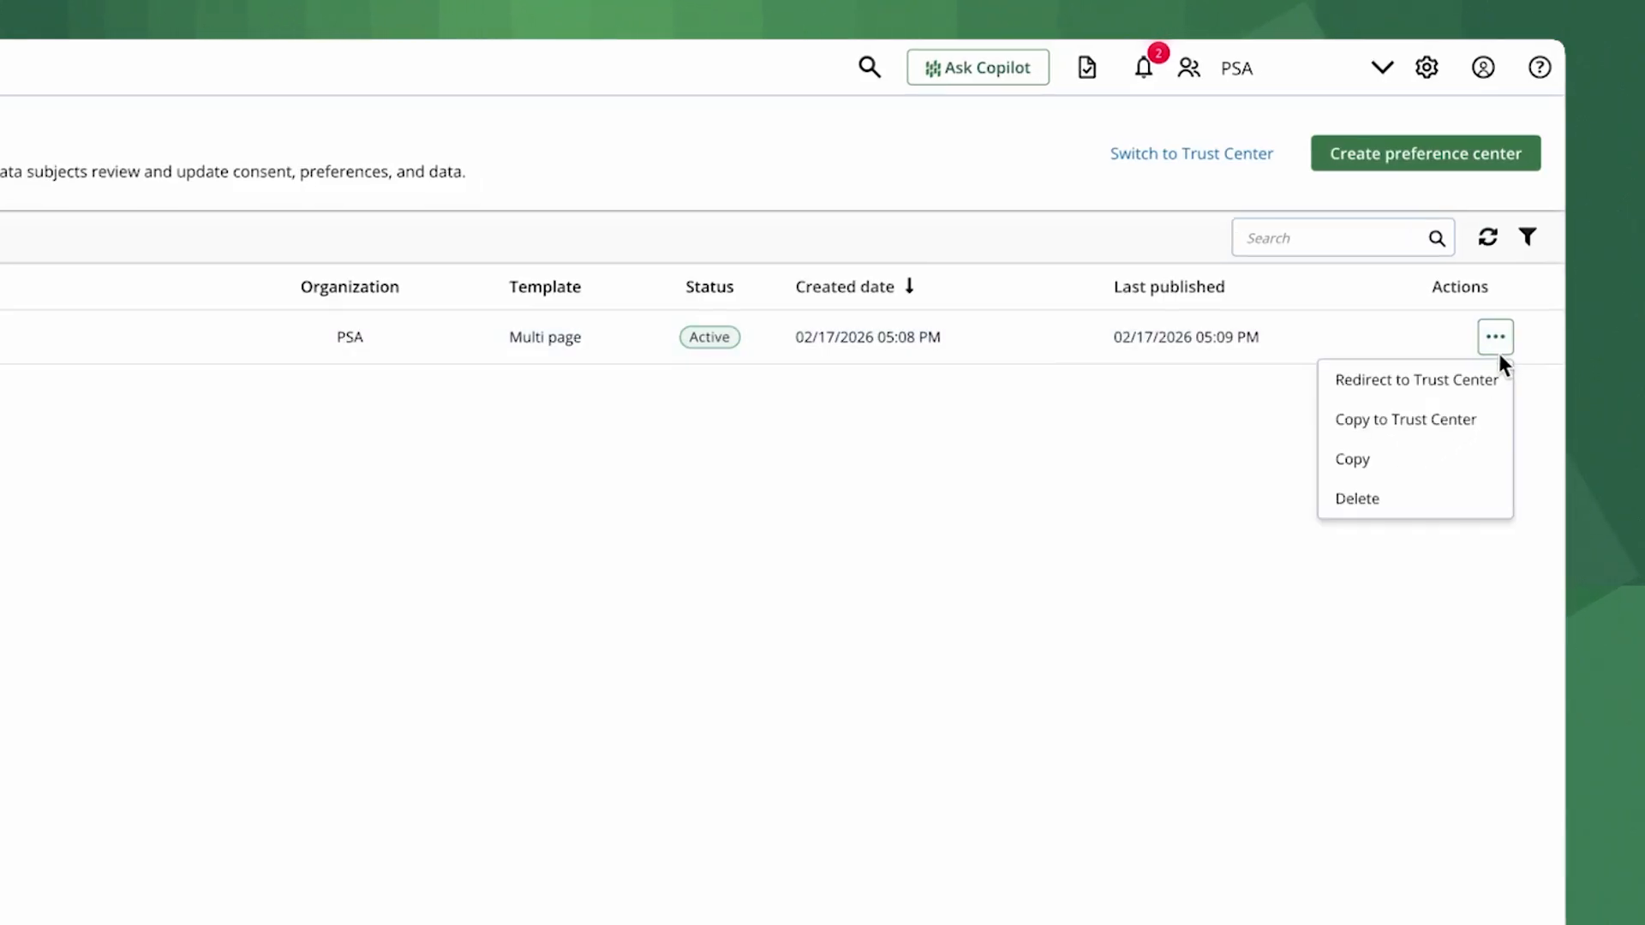
{"action": "left_click", "coordinate": [1478, 387]}
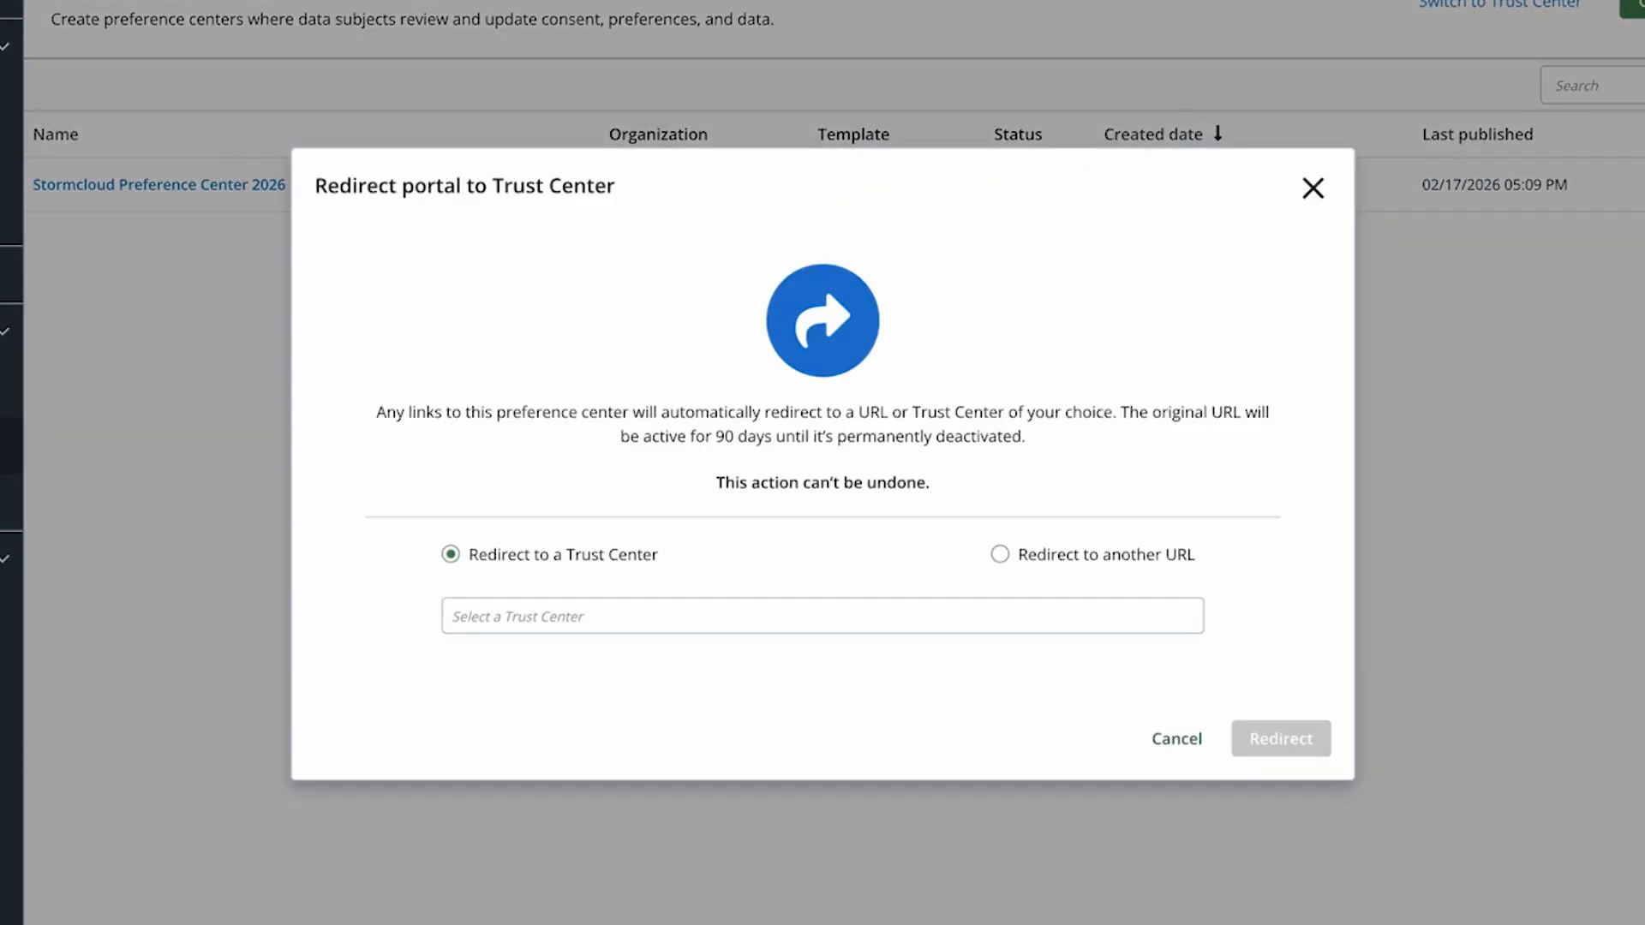
{"action": "left_click", "coordinate": [1064, 565]}
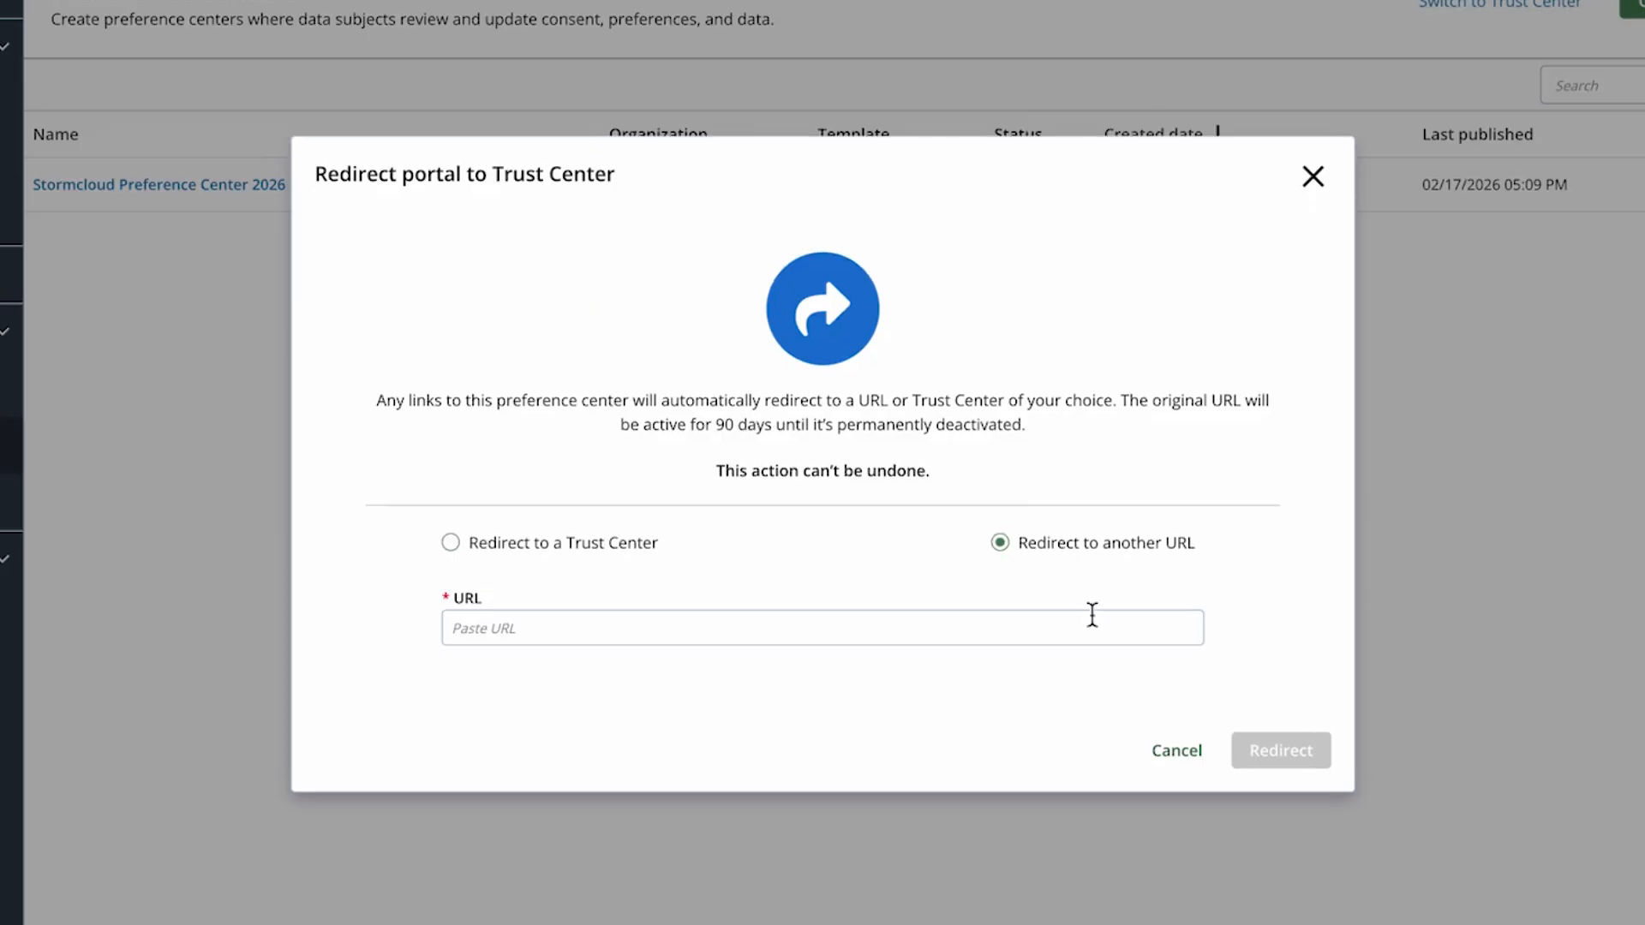
{"action": "left_click", "coordinate": [1111, 625]}
{"action": "key", "text": "ctrl+v"}
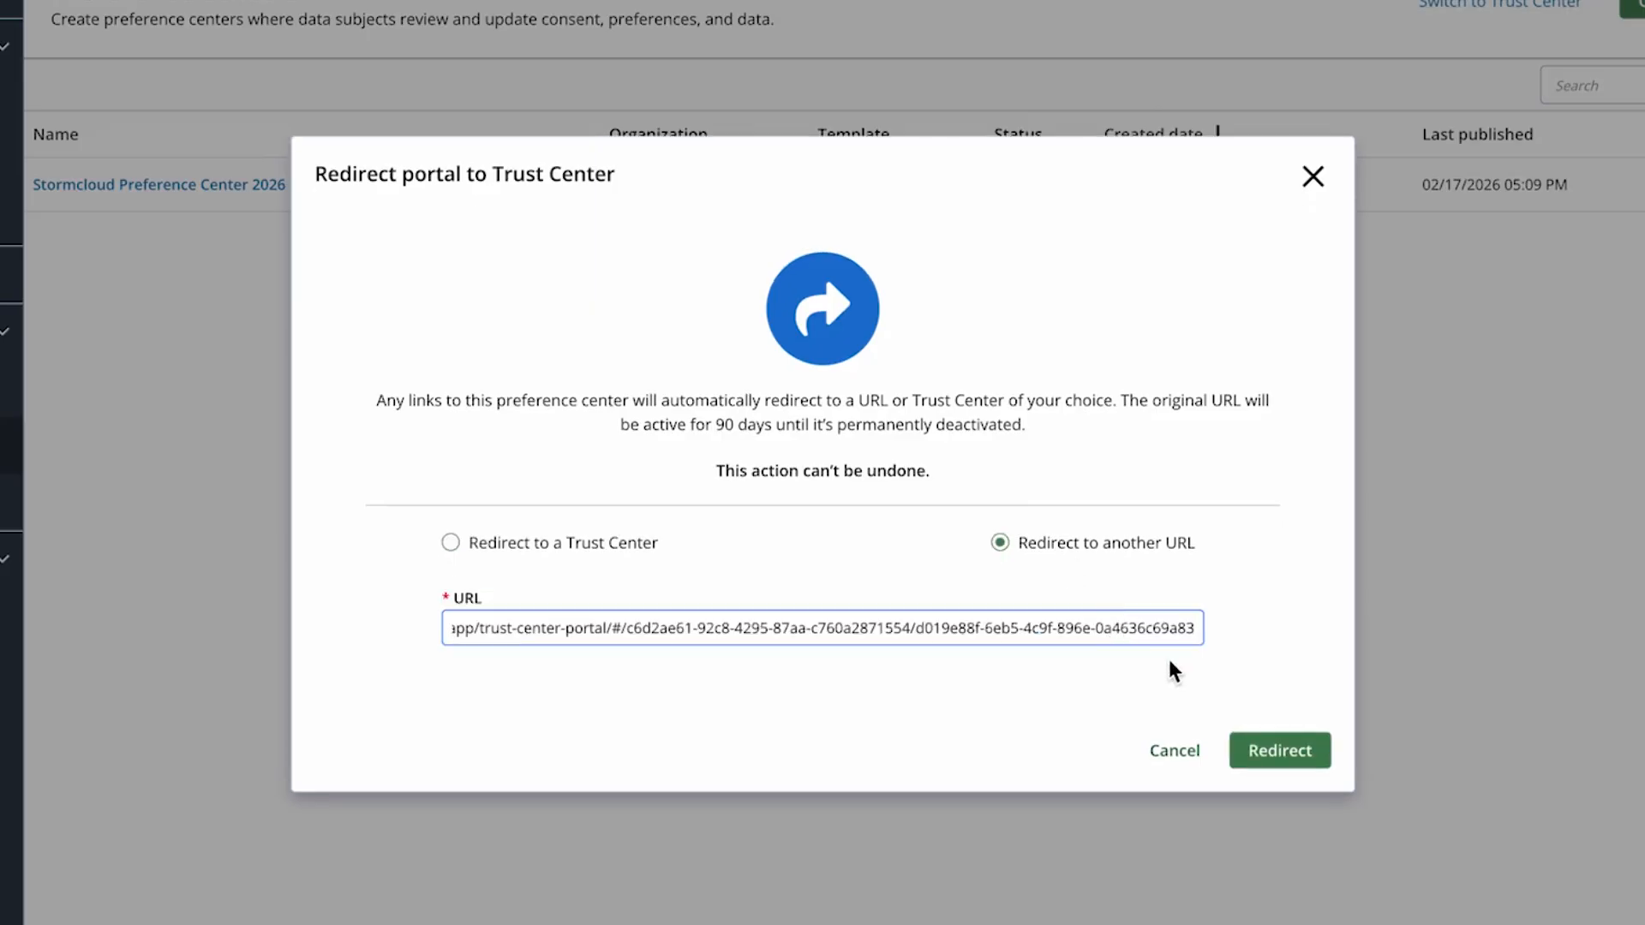
{"action": "left_click", "coordinate": [1303, 754]}
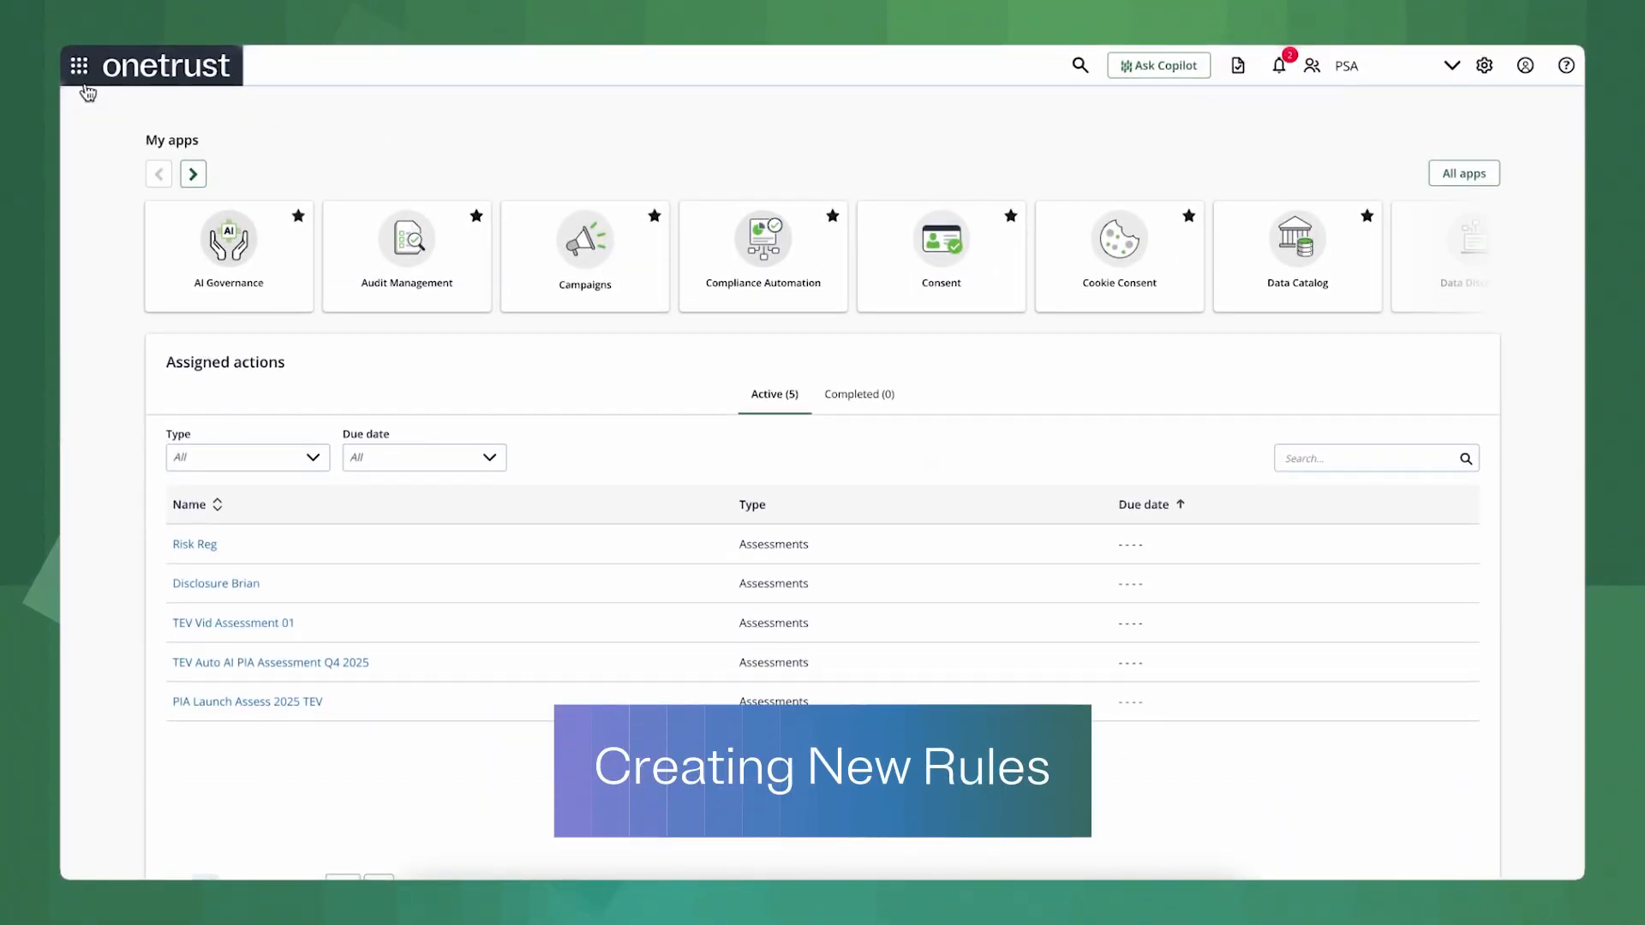
- Switch to the Trust Center app and open the rules of the Stormcloud Storage Multi-Page Portal
{"action": "left_click", "coordinate": [85, 85]}
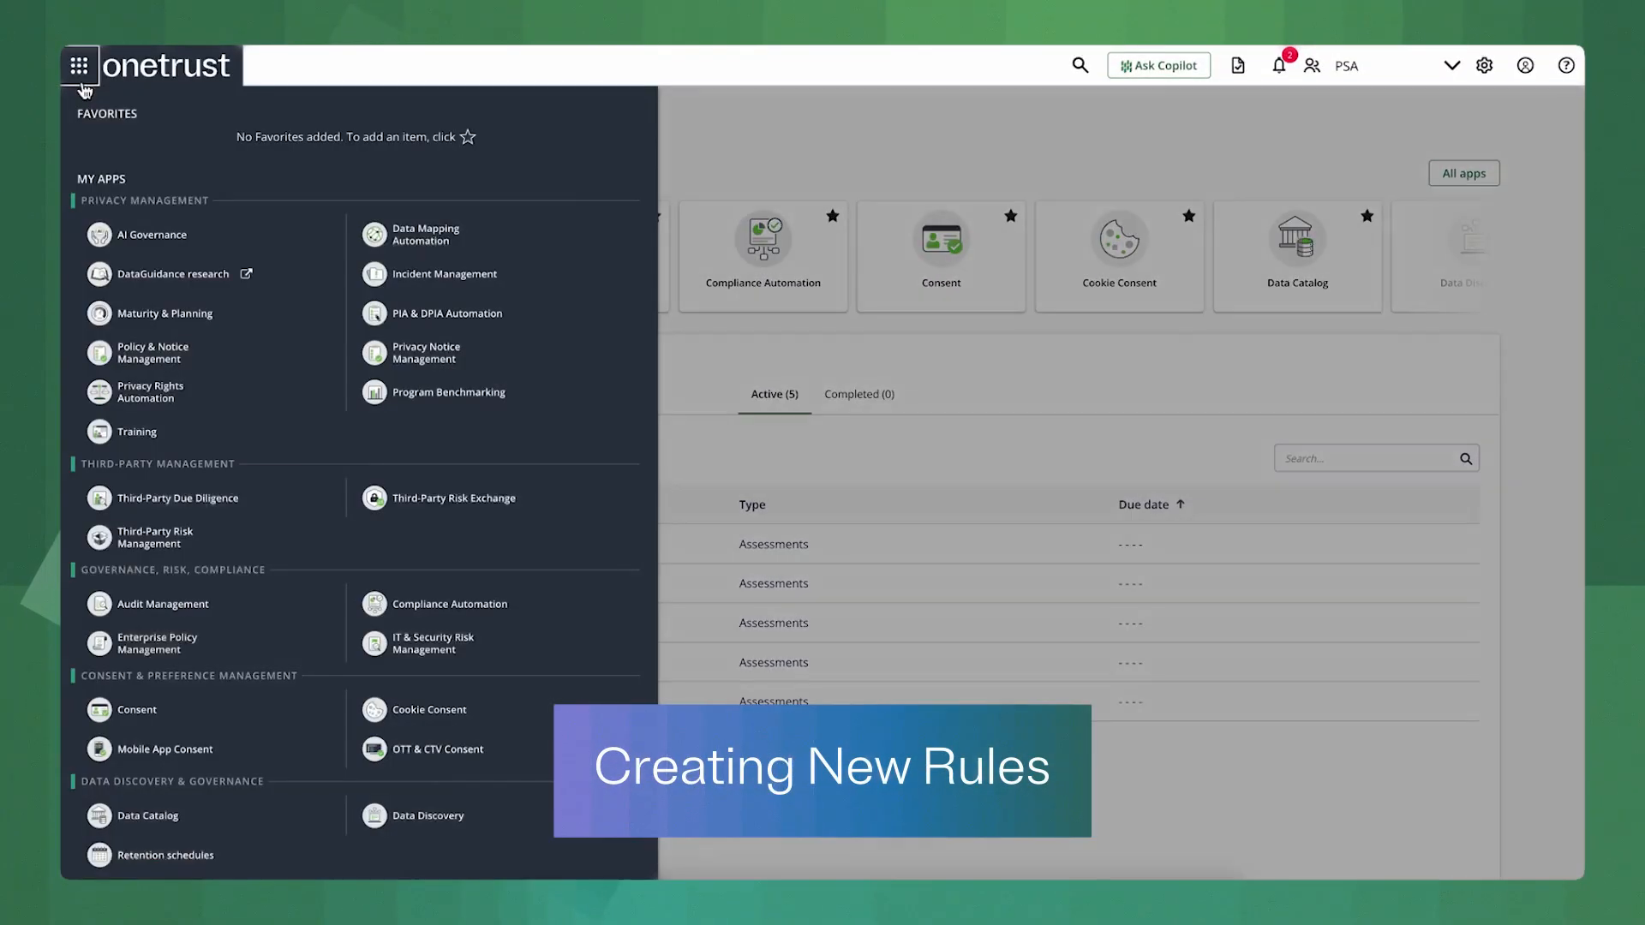
{"action": "scroll", "coordinate": [197, 503], "scroll_direction": "down", "scroll_amount": 1}
{"action": "scroll", "coordinate": [198, 504], "scroll_direction": "down", "scroll_amount": 5}
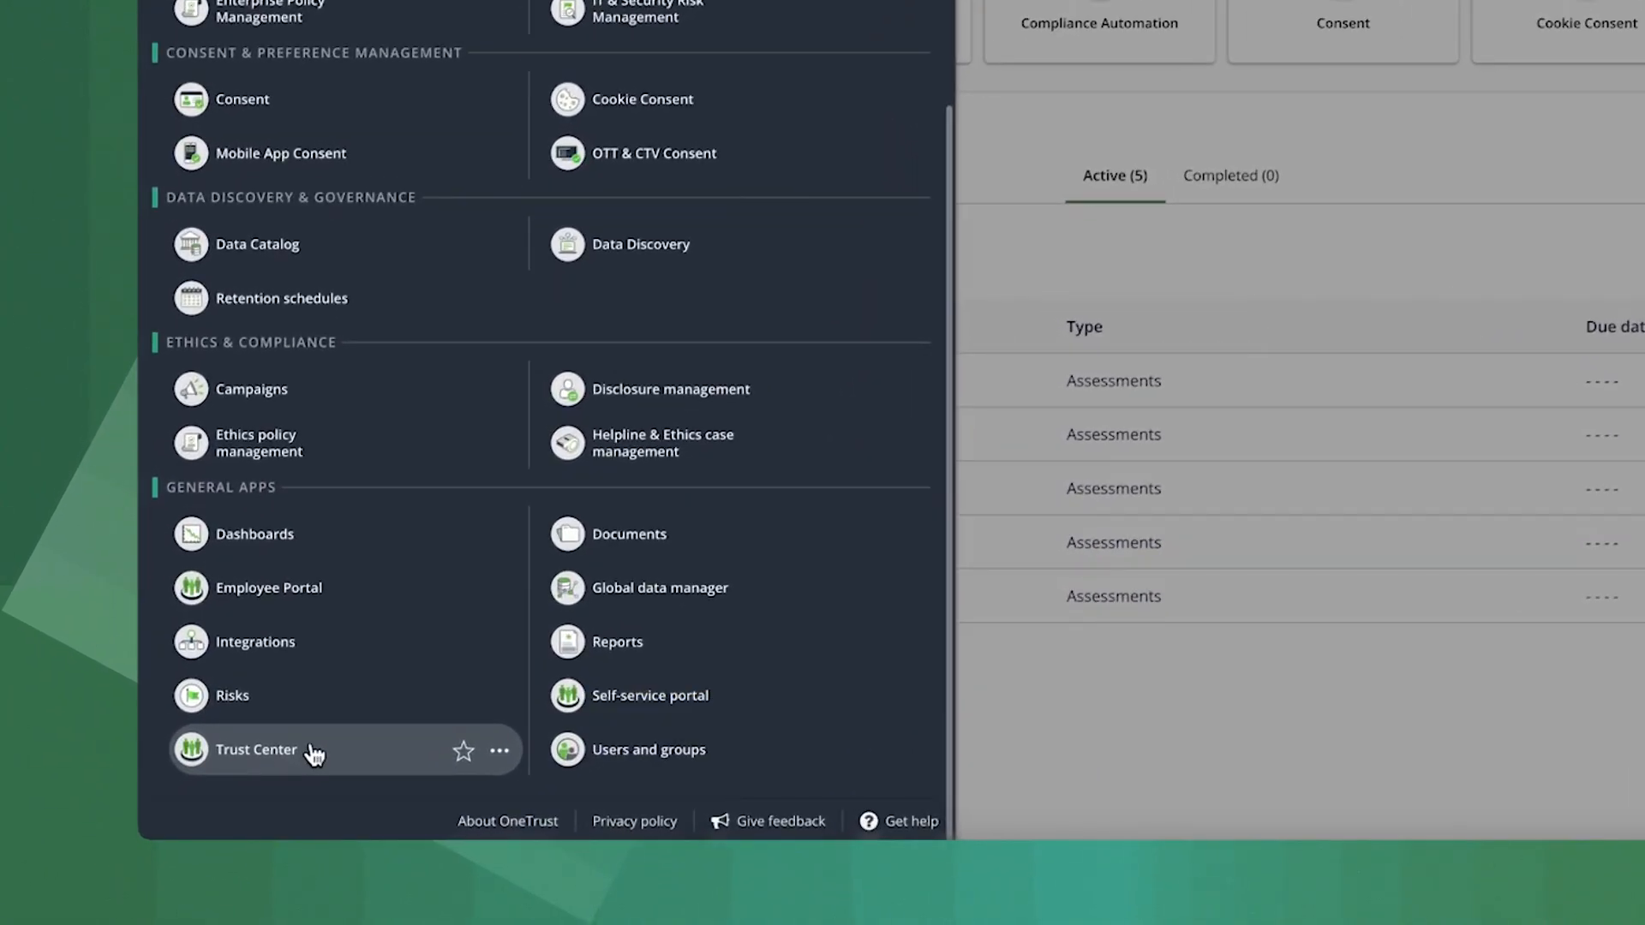
{"action": "left_click", "coordinate": [315, 753]}
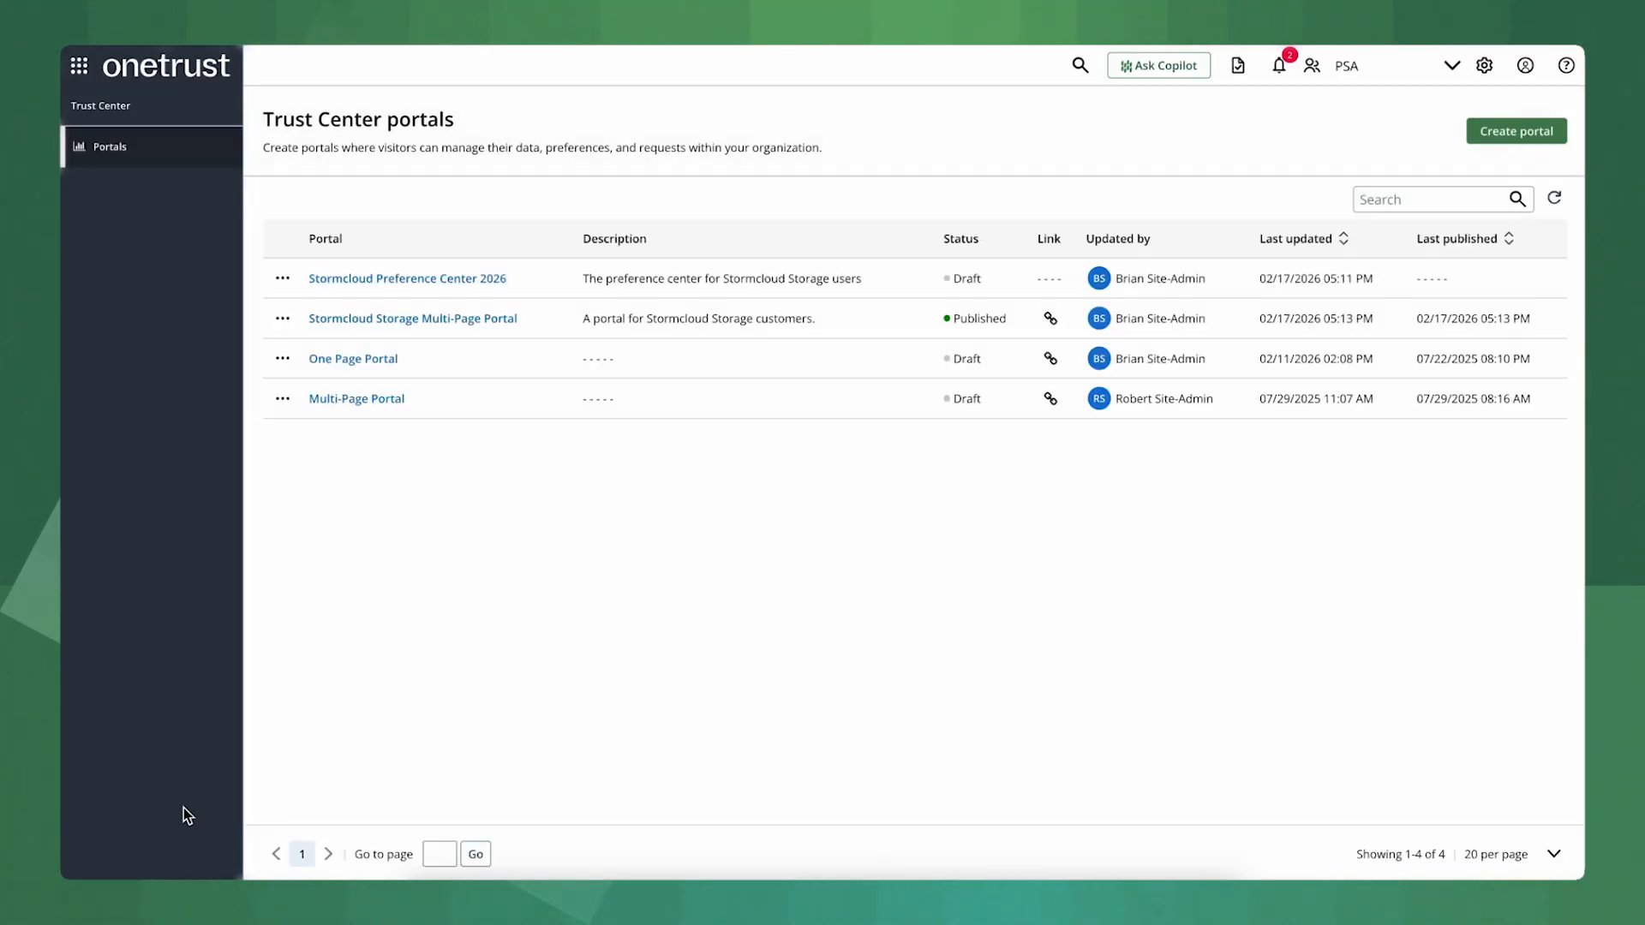
{"action": "left_click", "coordinate": [477, 320]}
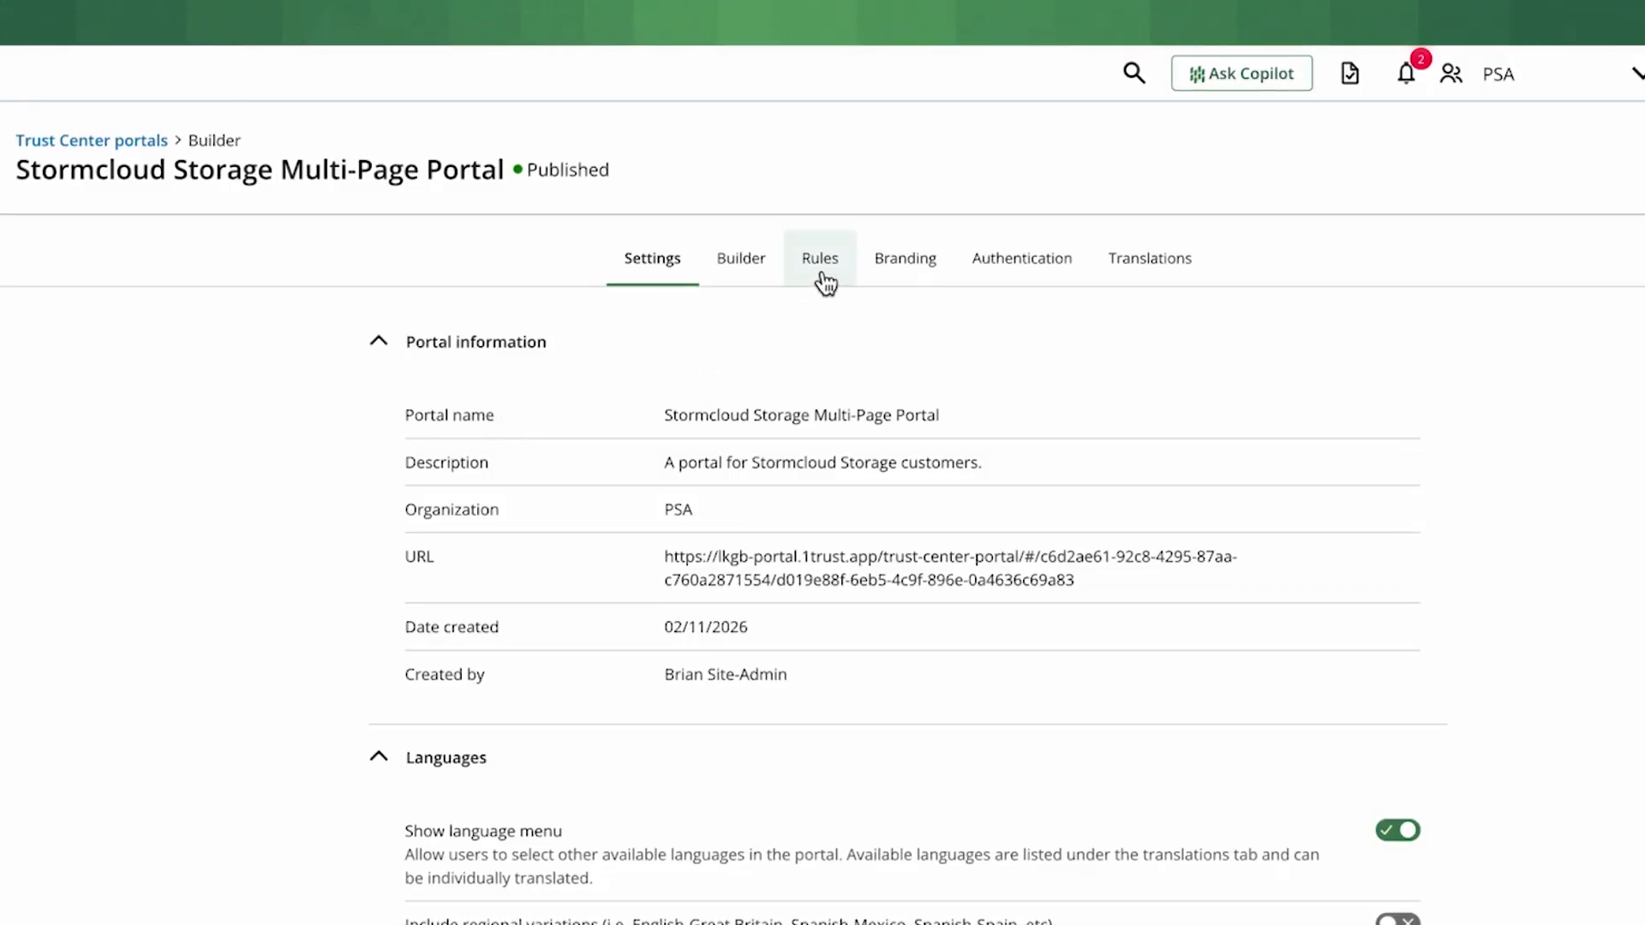
{"action": "left_click", "coordinate": [823, 273]}
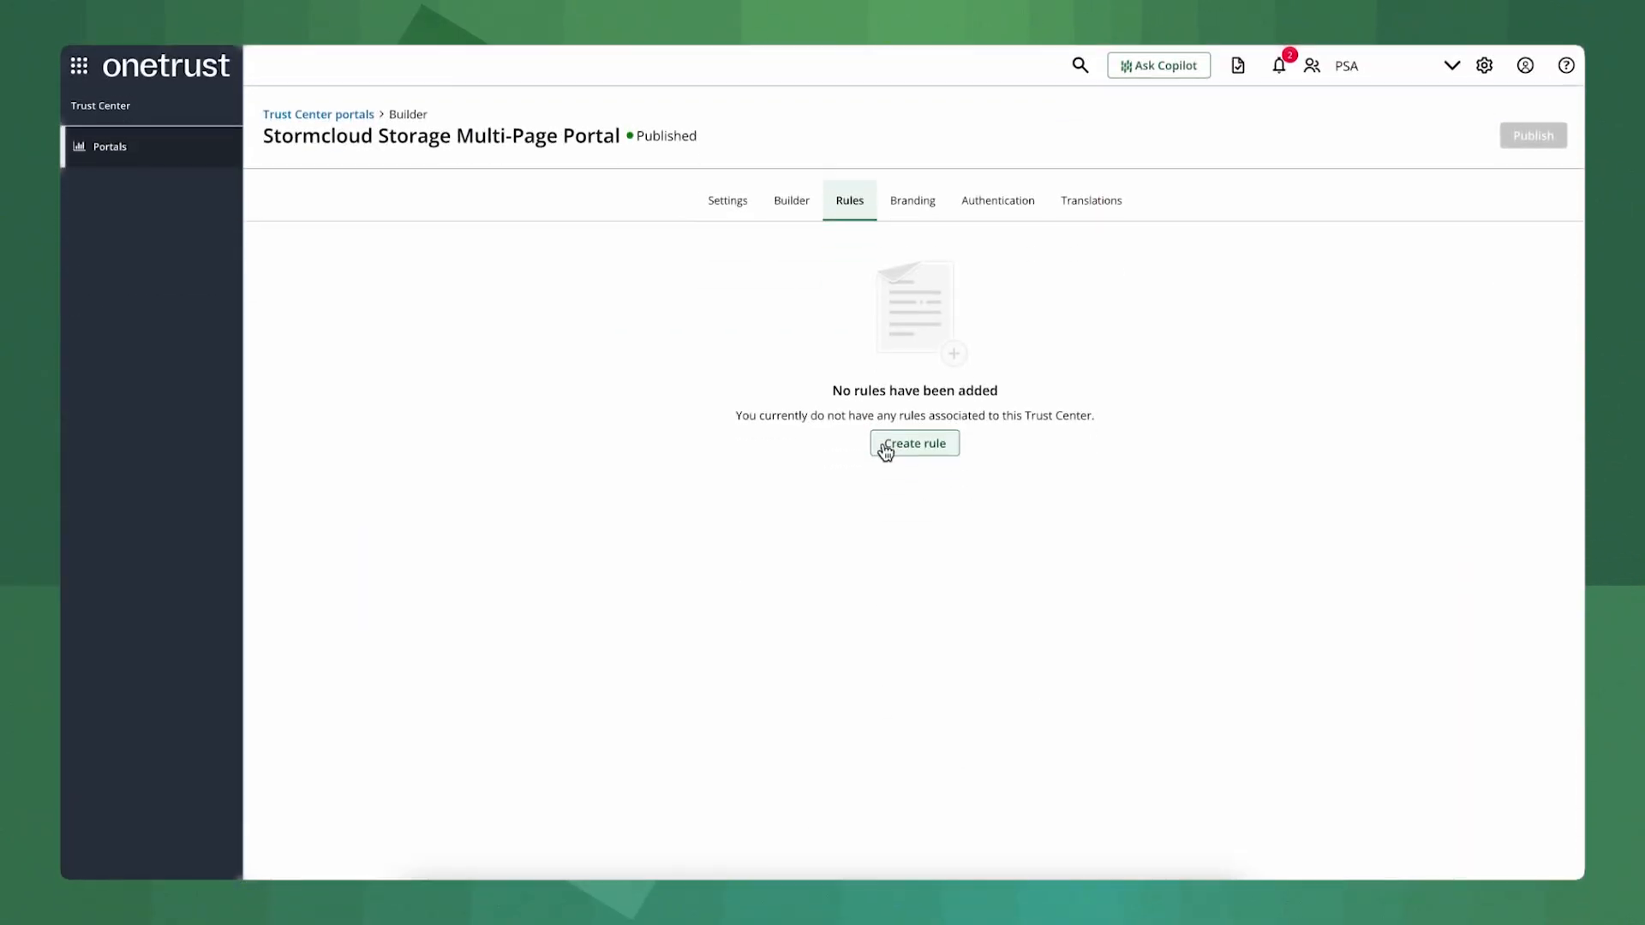
- Create a rule named Americas Geo Rule with the condition Geolocation Is, choosing the countries of the Americas as its value
{"action": "left_click", "coordinate": [885, 451]}
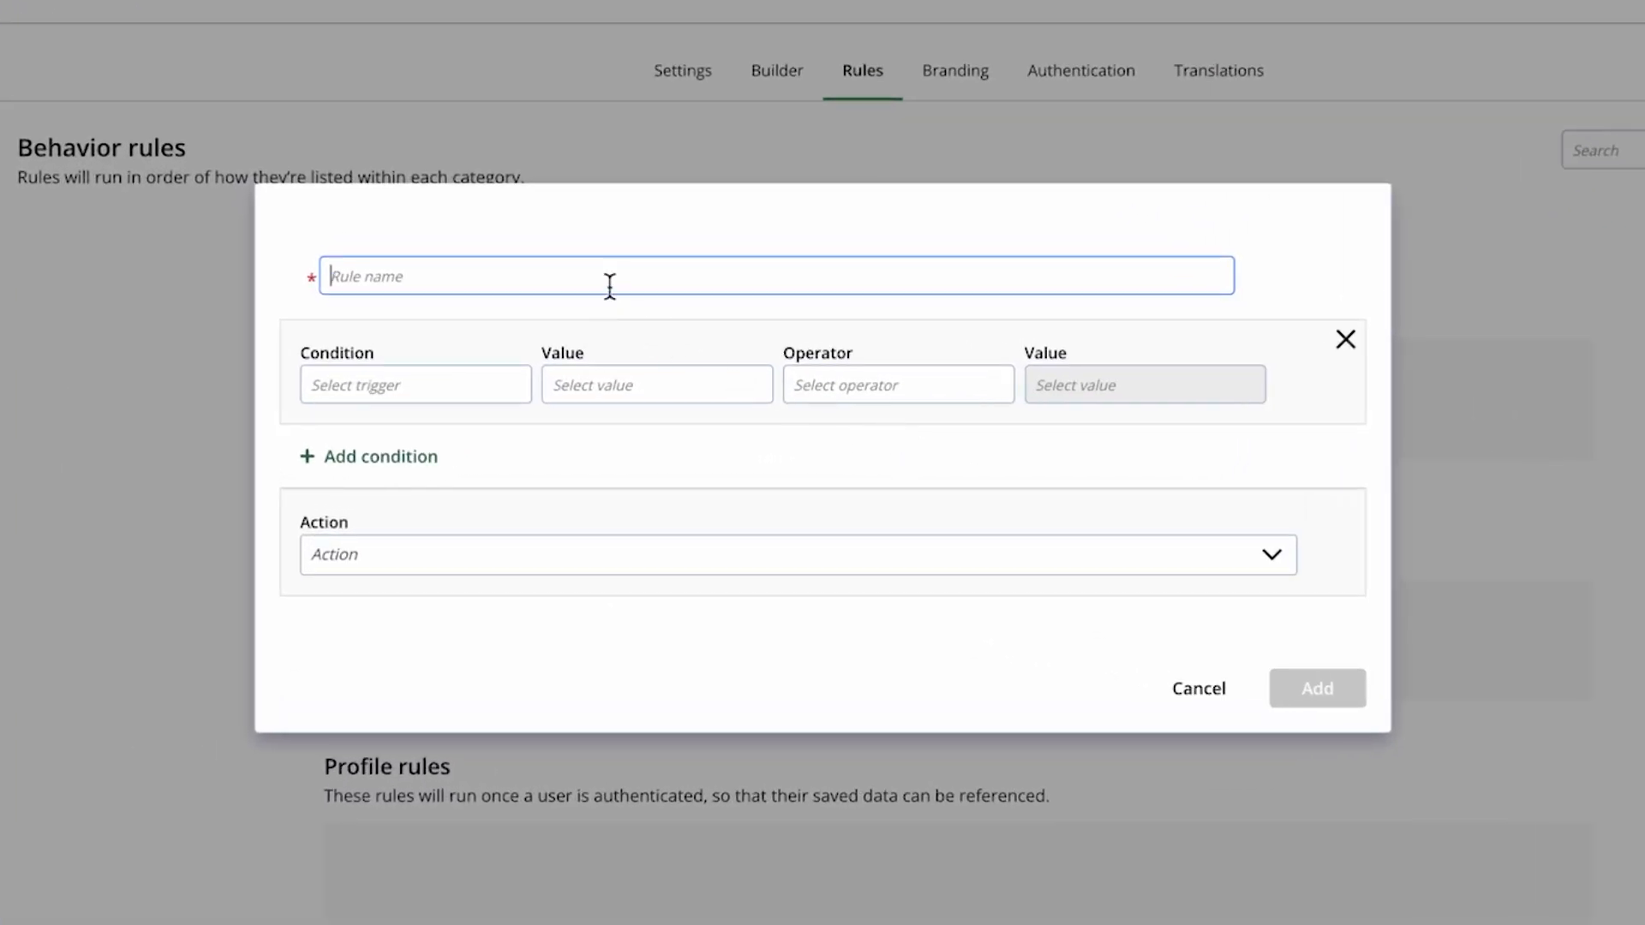
{"action": "left_click", "coordinate": [505, 383]}
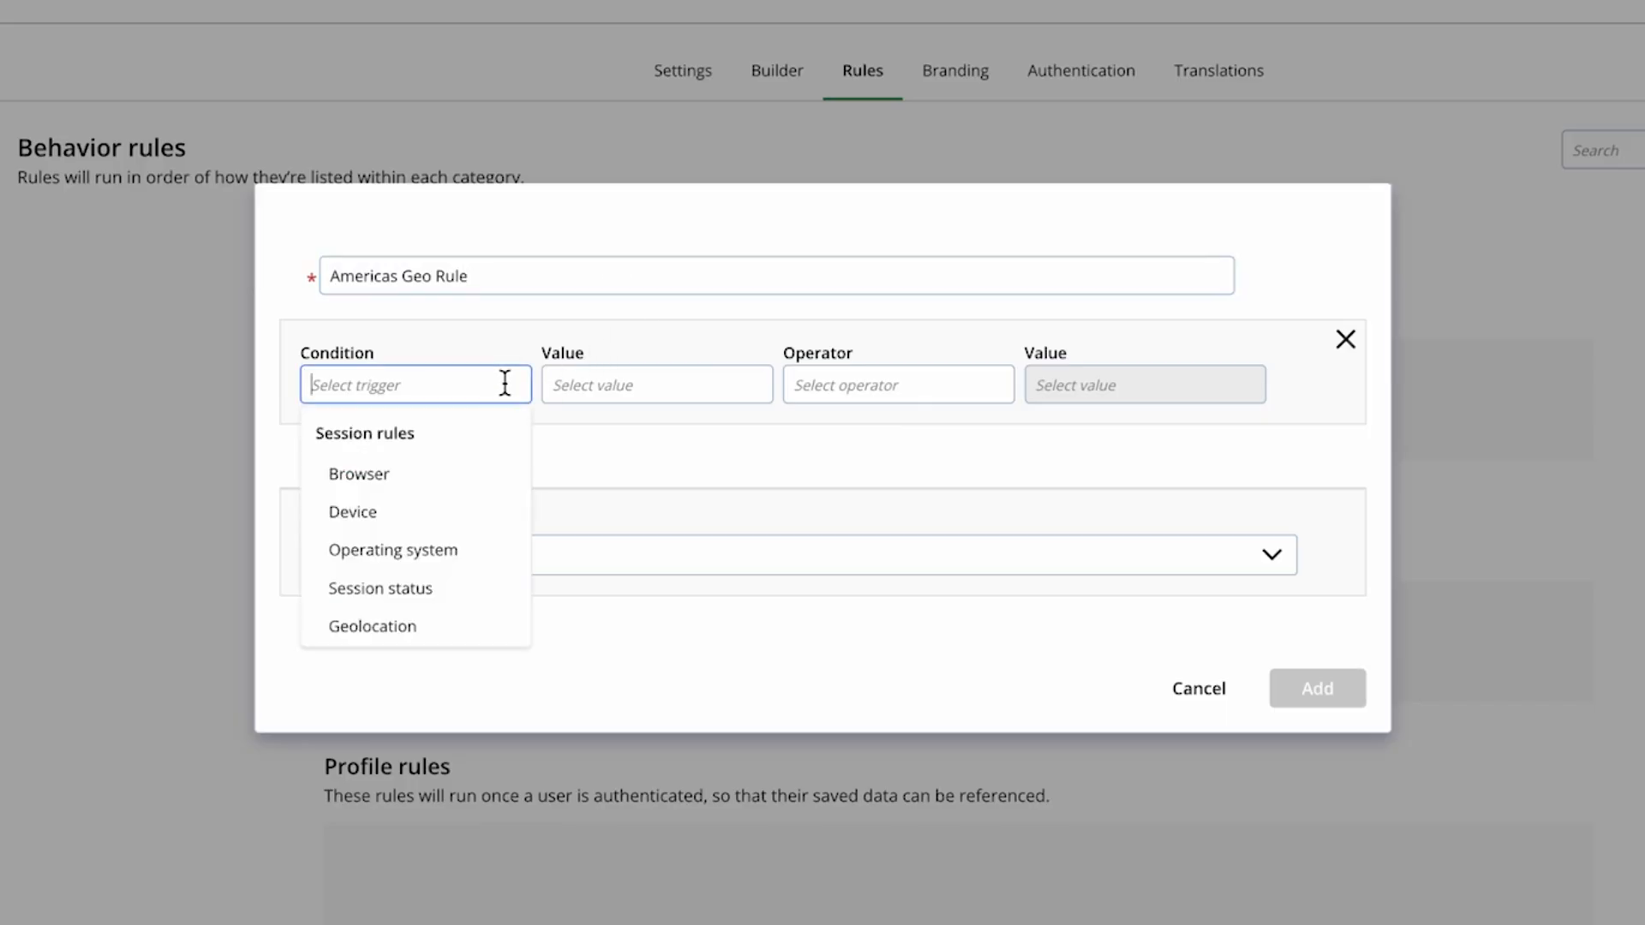
{"action": "left_click", "coordinate": [425, 614]}
{"action": "left_click", "coordinate": [717, 394]}
{"action": "left_click", "coordinate": [718, 439]}
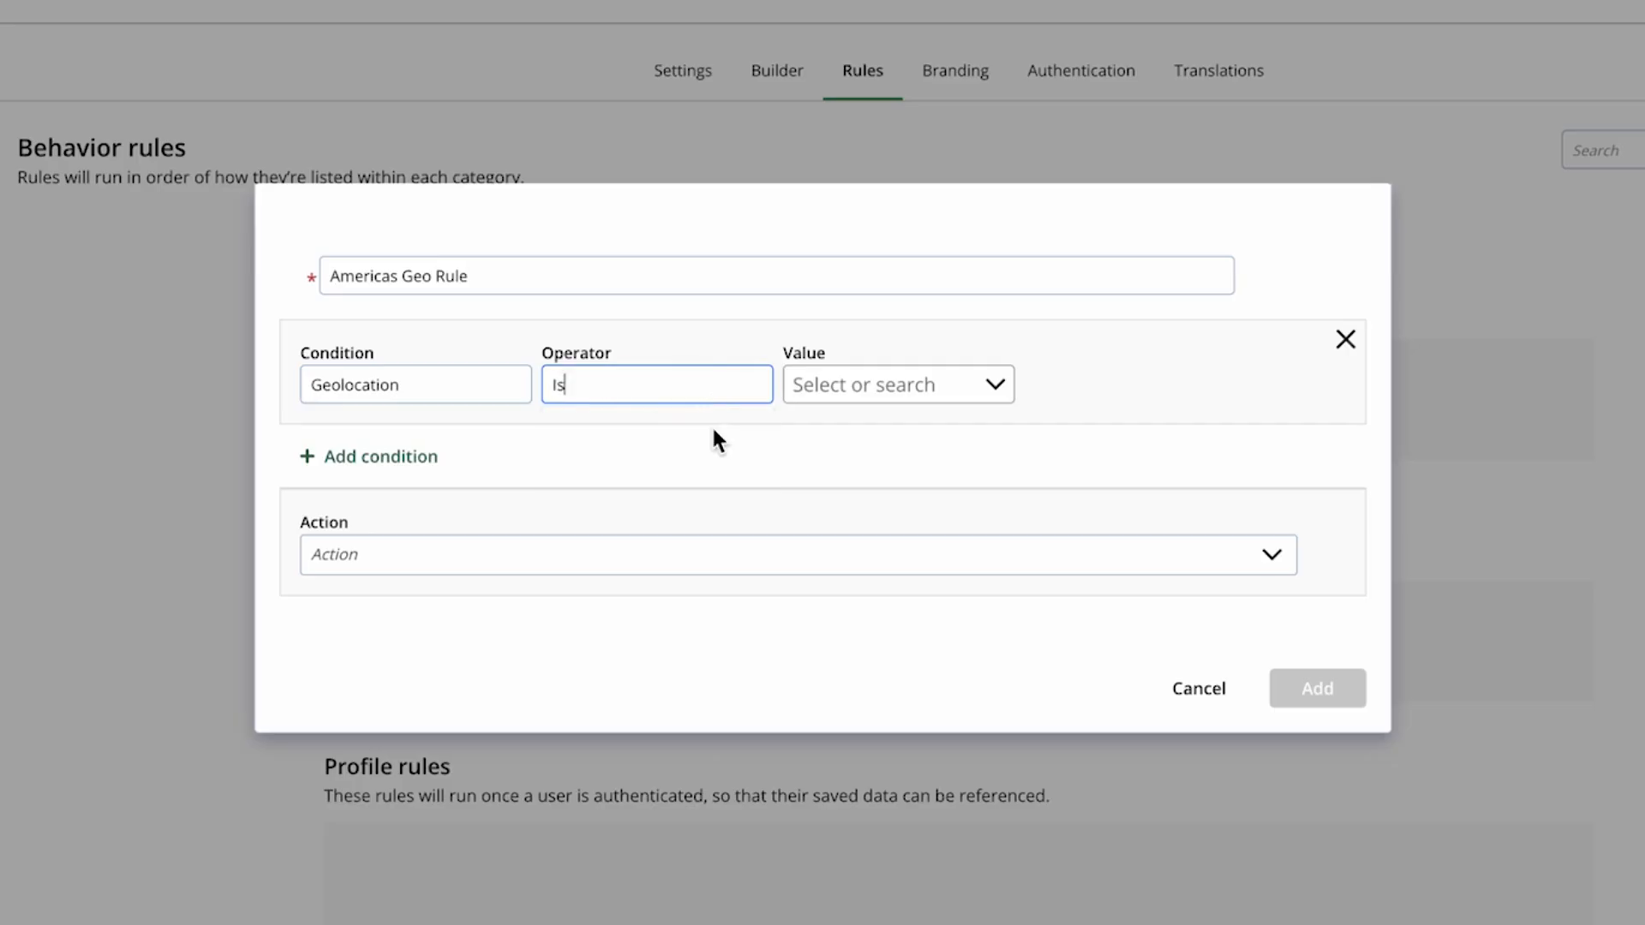
{"action": "left_click", "coordinate": [917, 393]}
{"action": "left_click", "coordinate": [848, 661]}
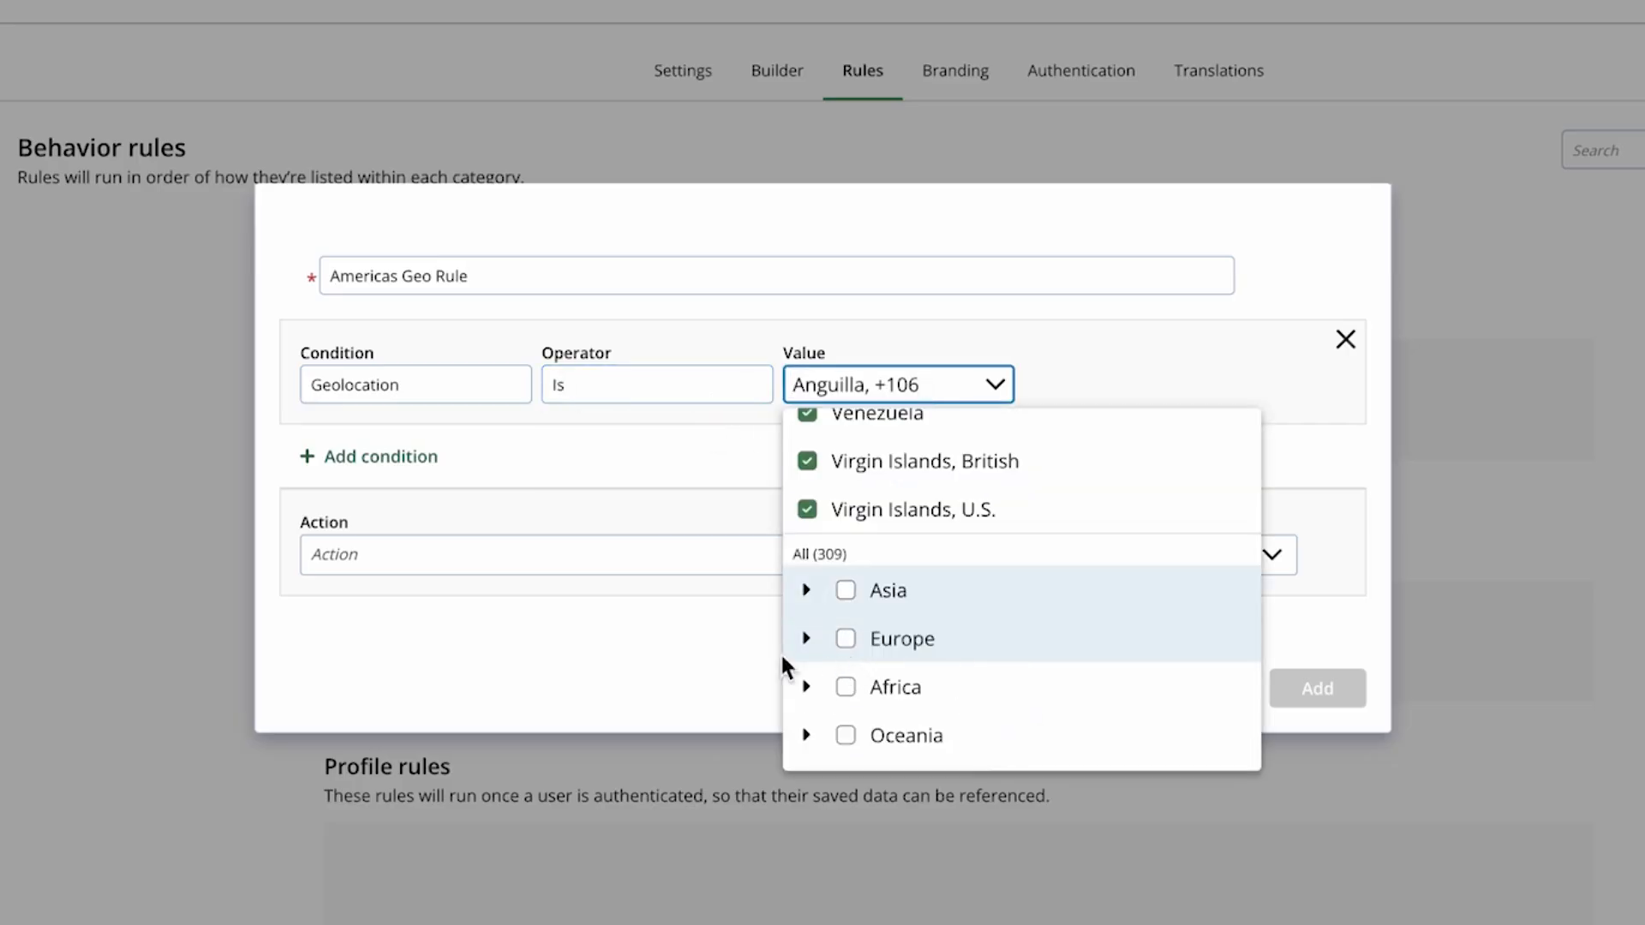
{"action": "left_click", "coordinate": [670, 662]}
- Set the rule's action to Show the FAQs section of the Home page and add the rule
{"action": "left_click", "coordinate": [482, 567]}
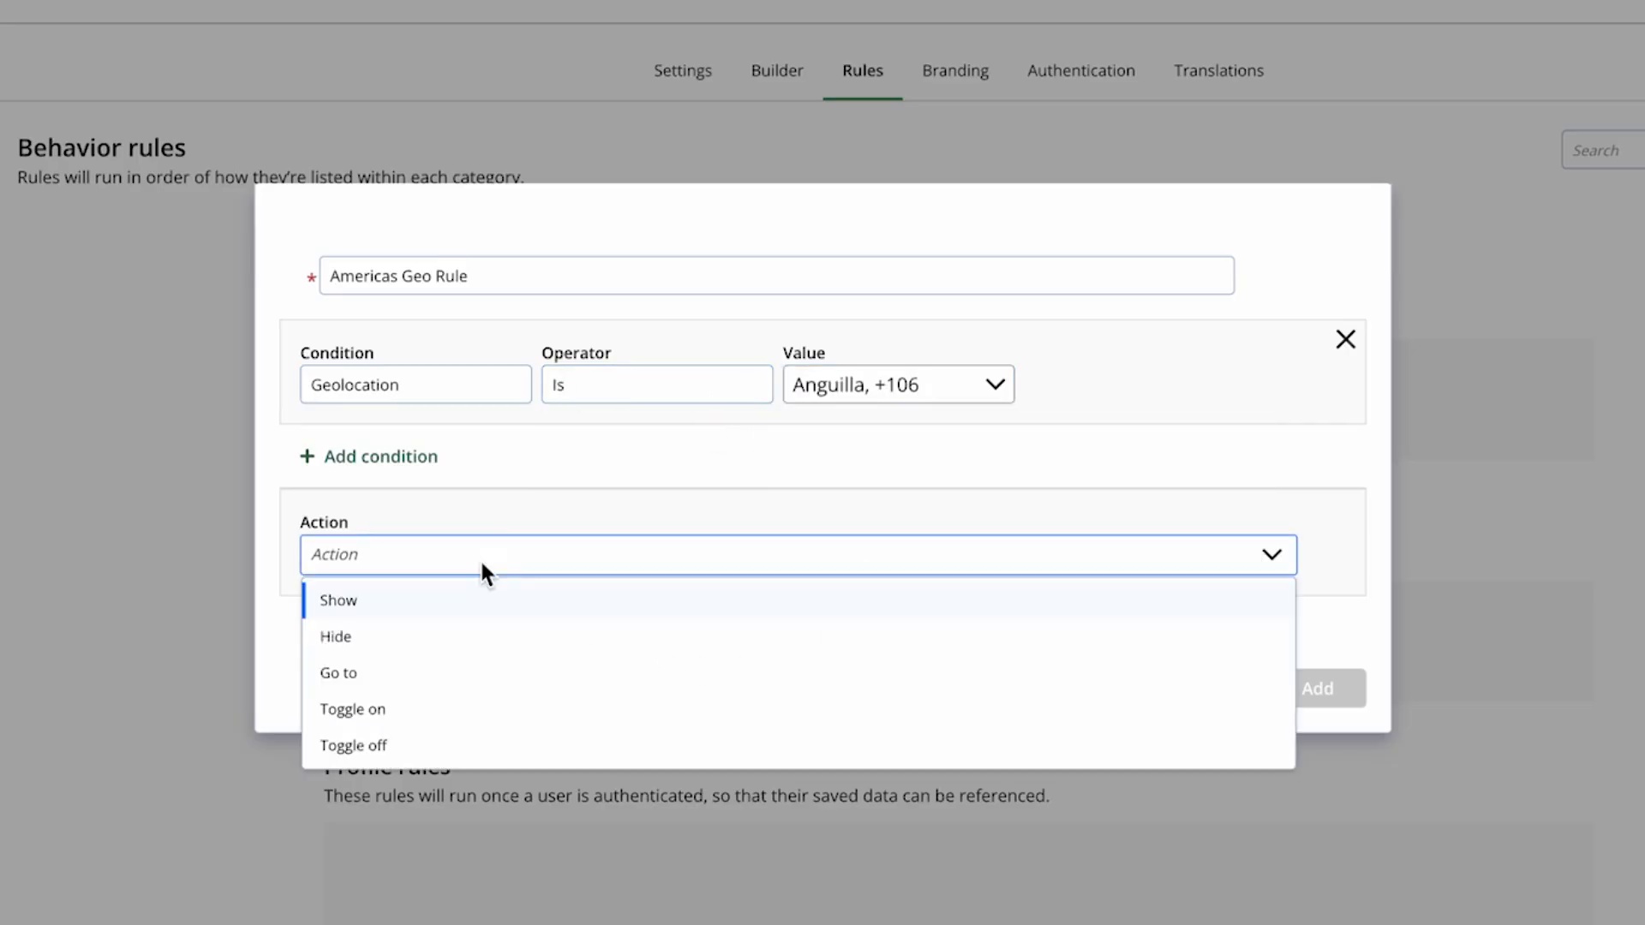
{"action": "left_click", "coordinate": [488, 619]}
{"action": "left_click", "coordinate": [651, 585]}
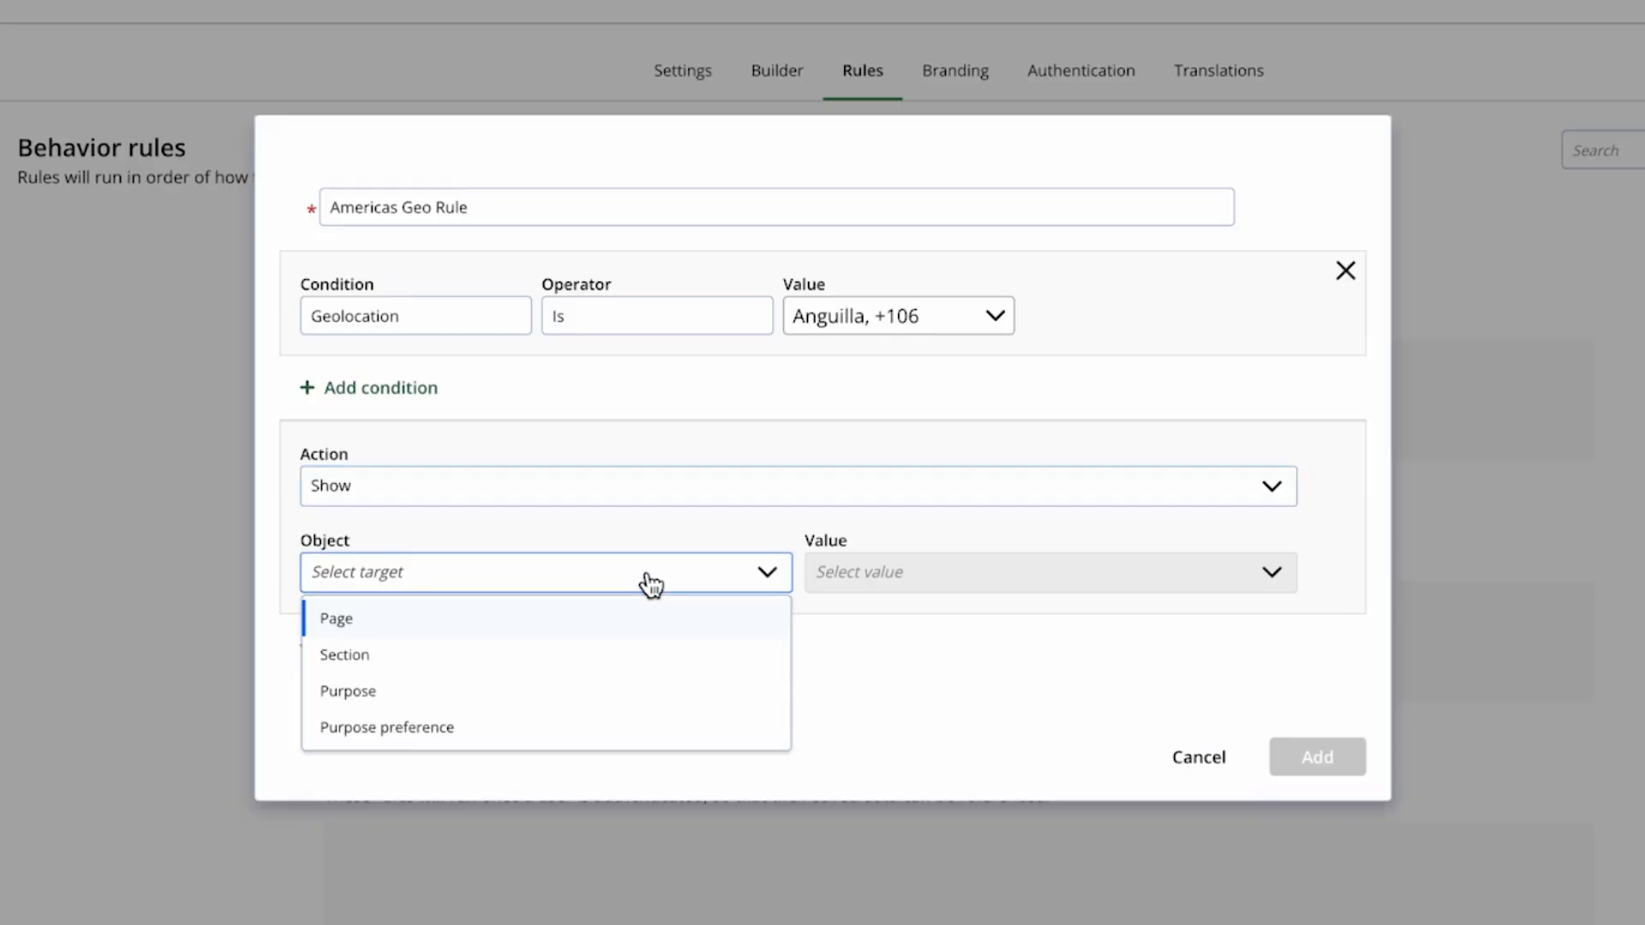
{"action": "left_click", "coordinate": [559, 661]}
{"action": "left_click", "coordinate": [893, 574]}
{"action": "left_click", "coordinate": [860, 710]}
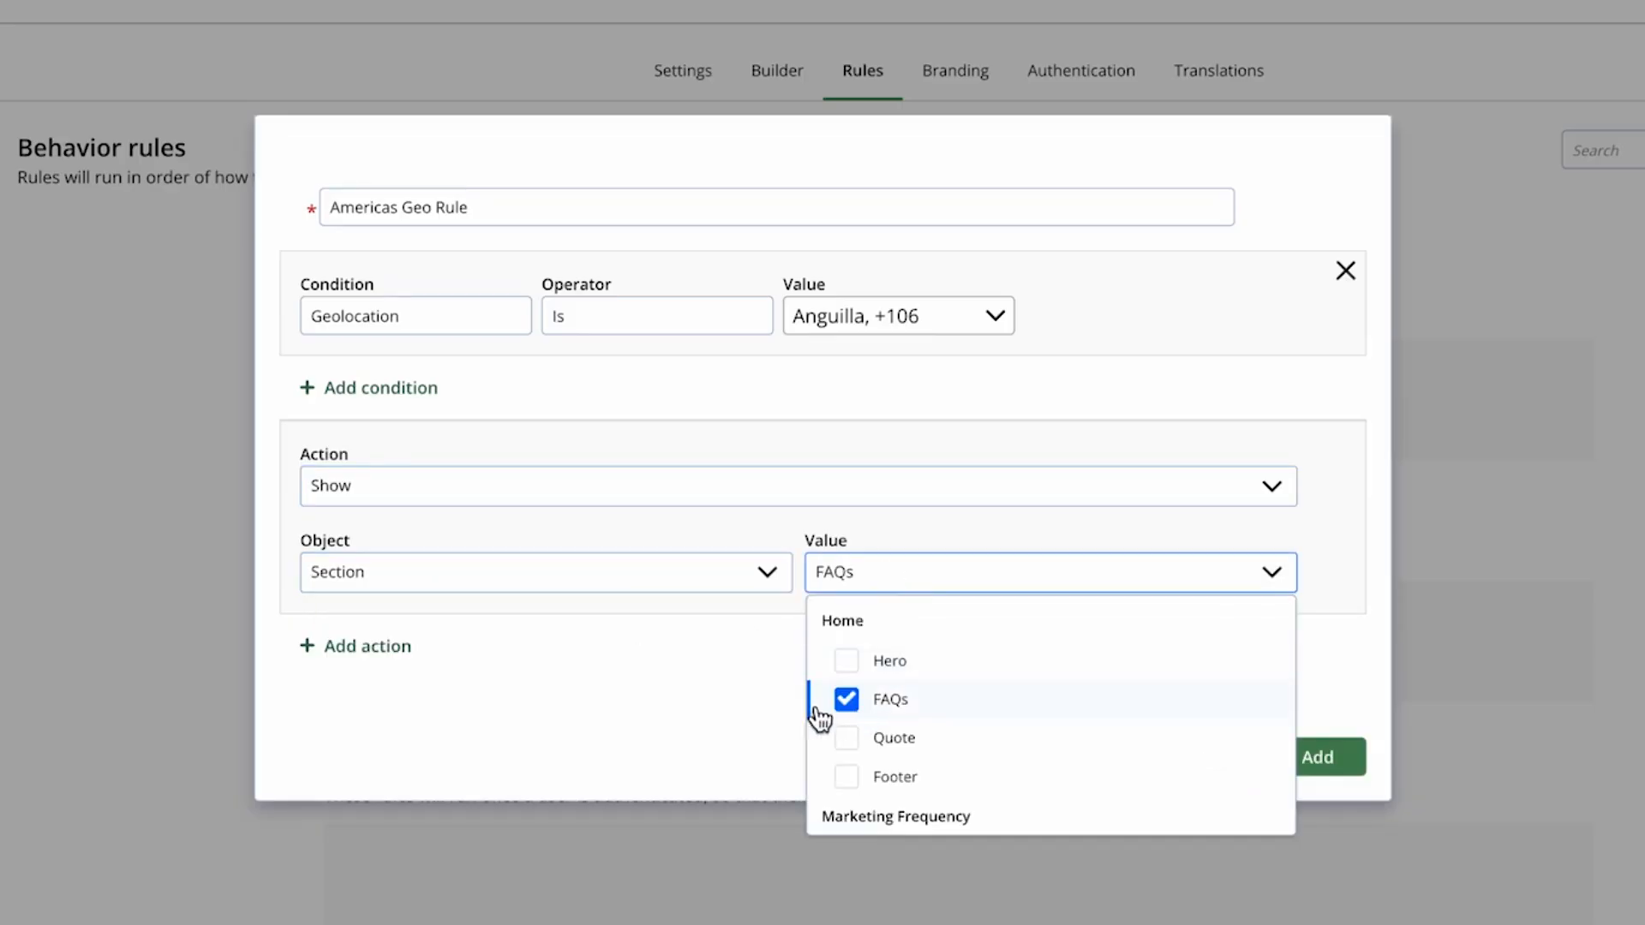
{"action": "left_click", "coordinate": [754, 706]}
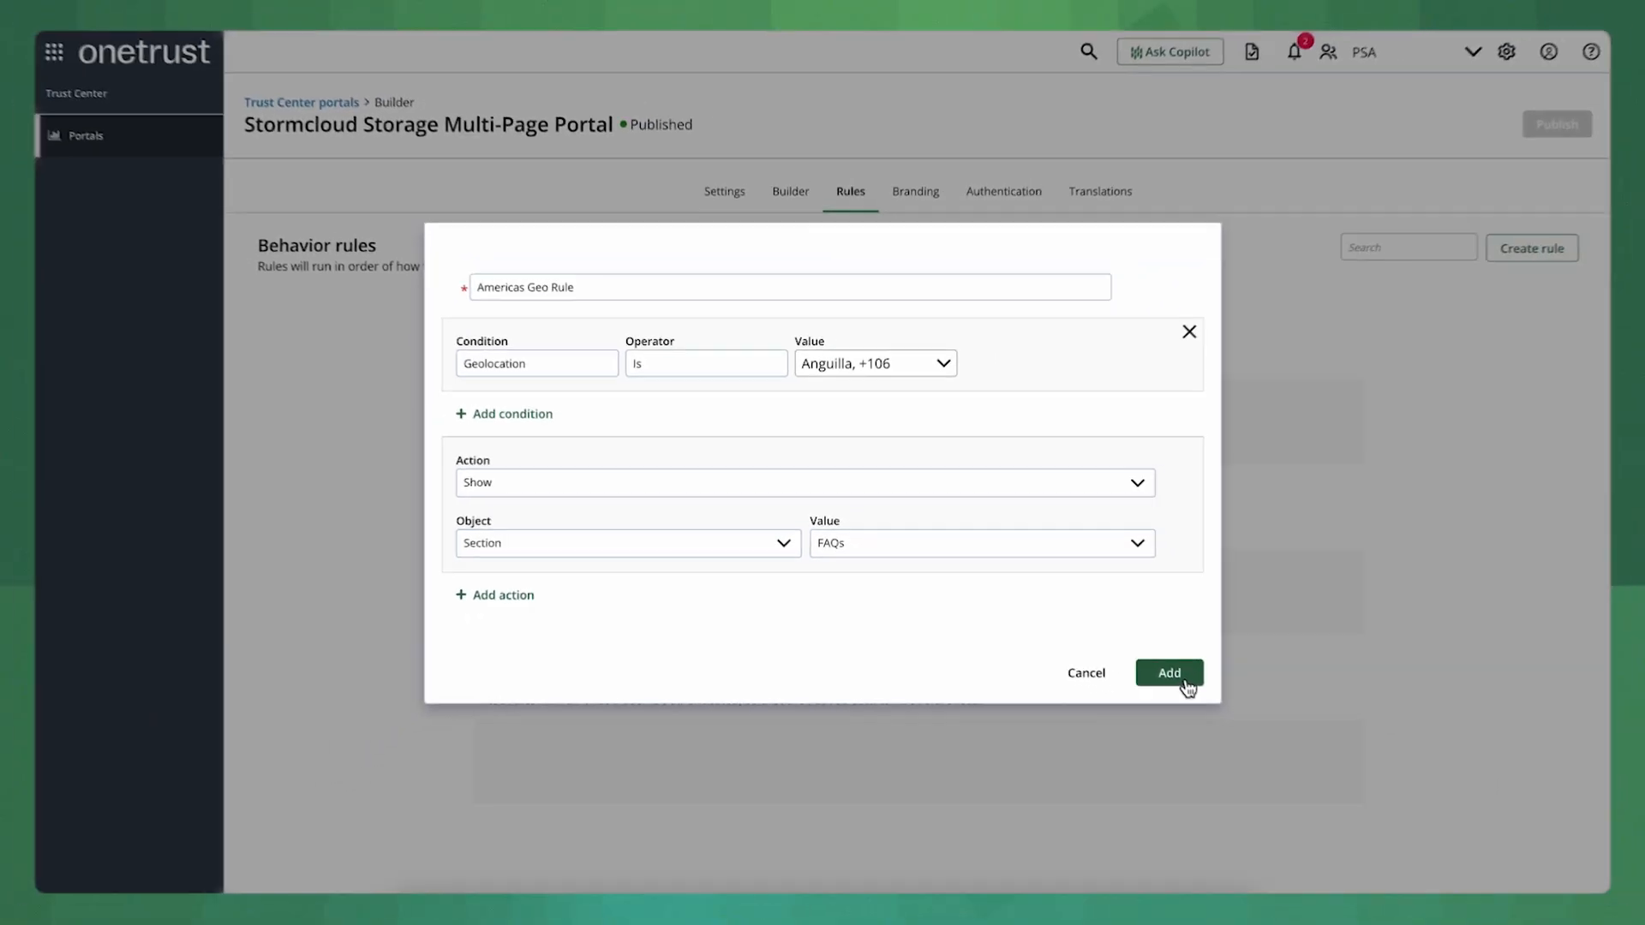
{"action": "left_click", "coordinate": [1338, 771]}
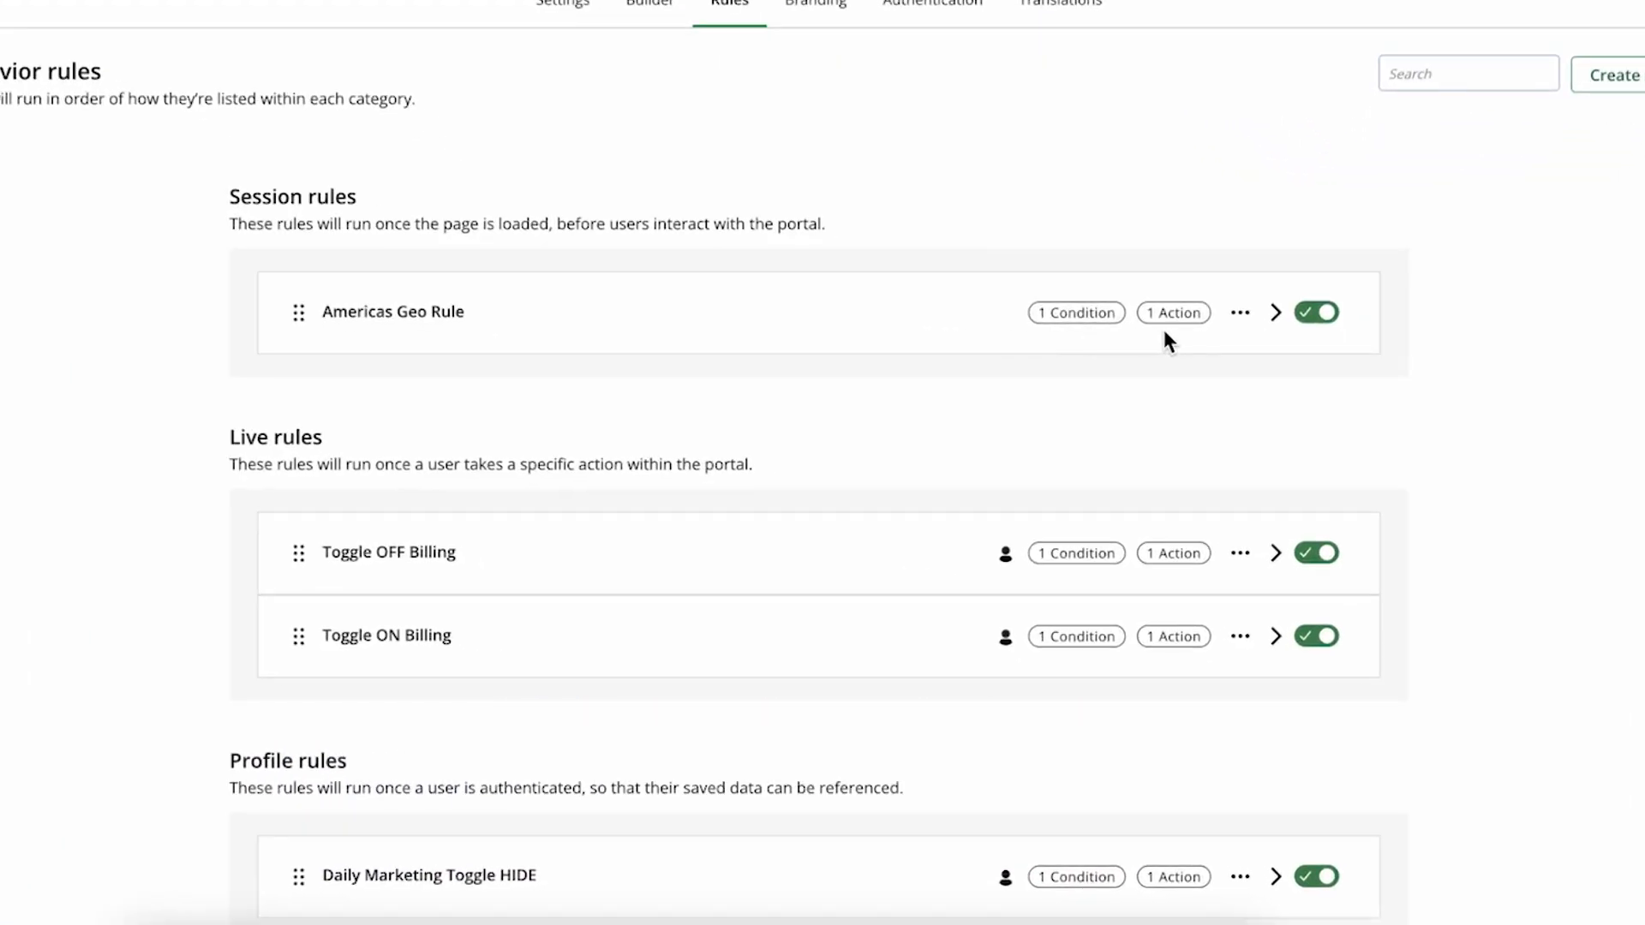
- Check the available management options for the Americas Geo Rule and review its condition and action details
{"action": "left_click", "coordinate": [1238, 324]}
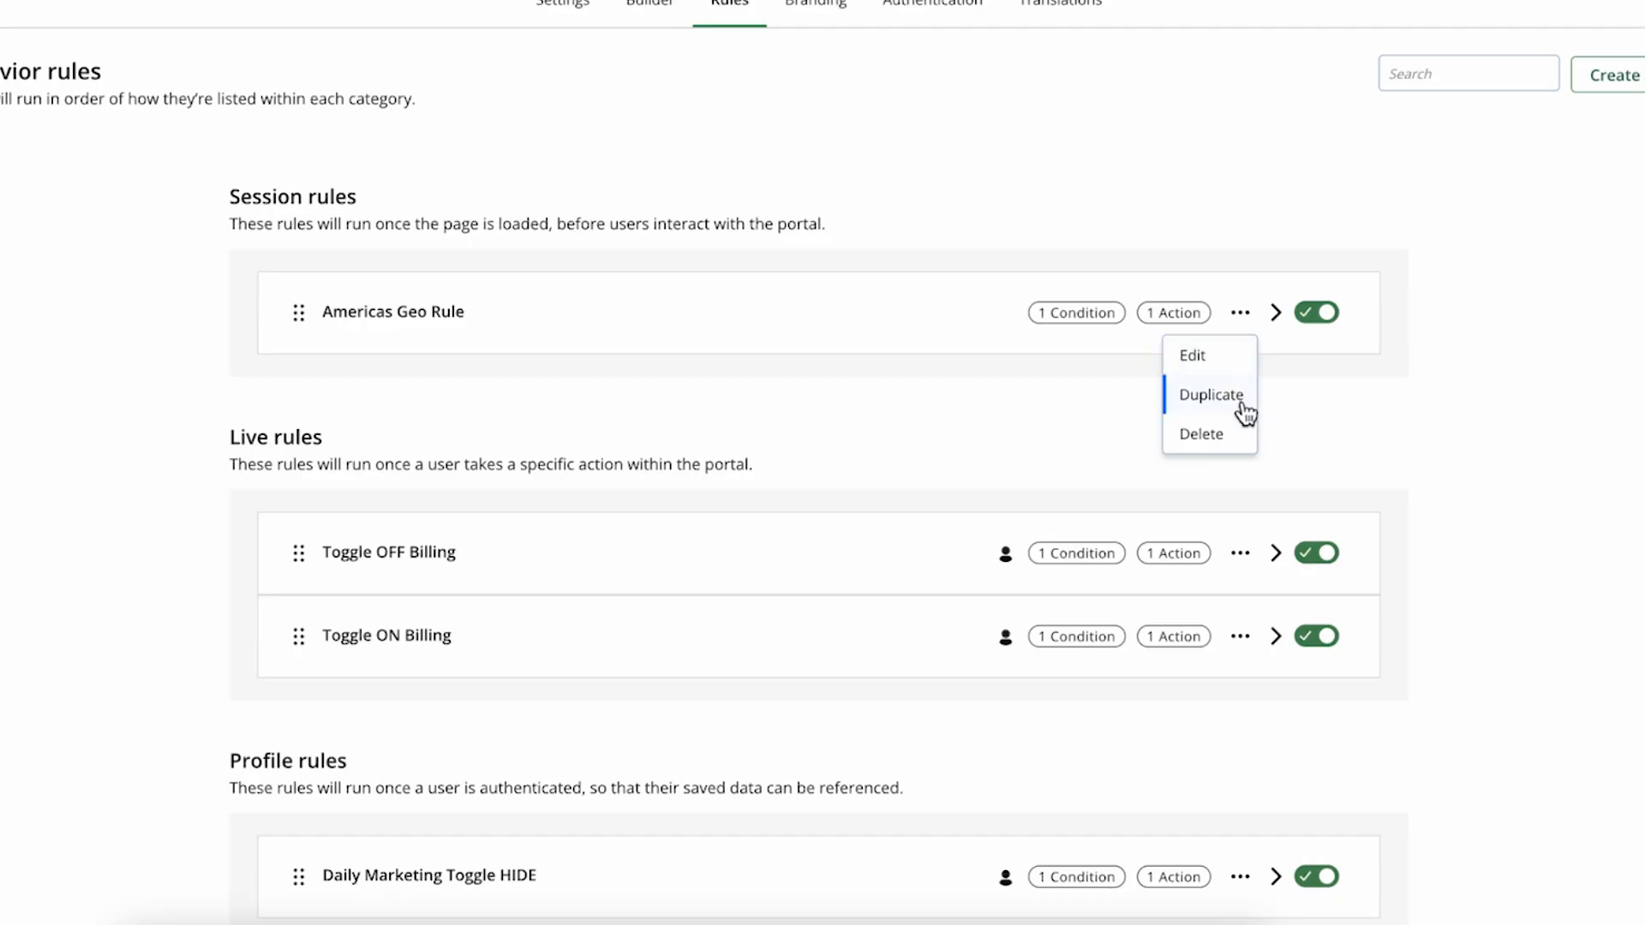
{"action": "left_click", "coordinate": [1284, 380]}
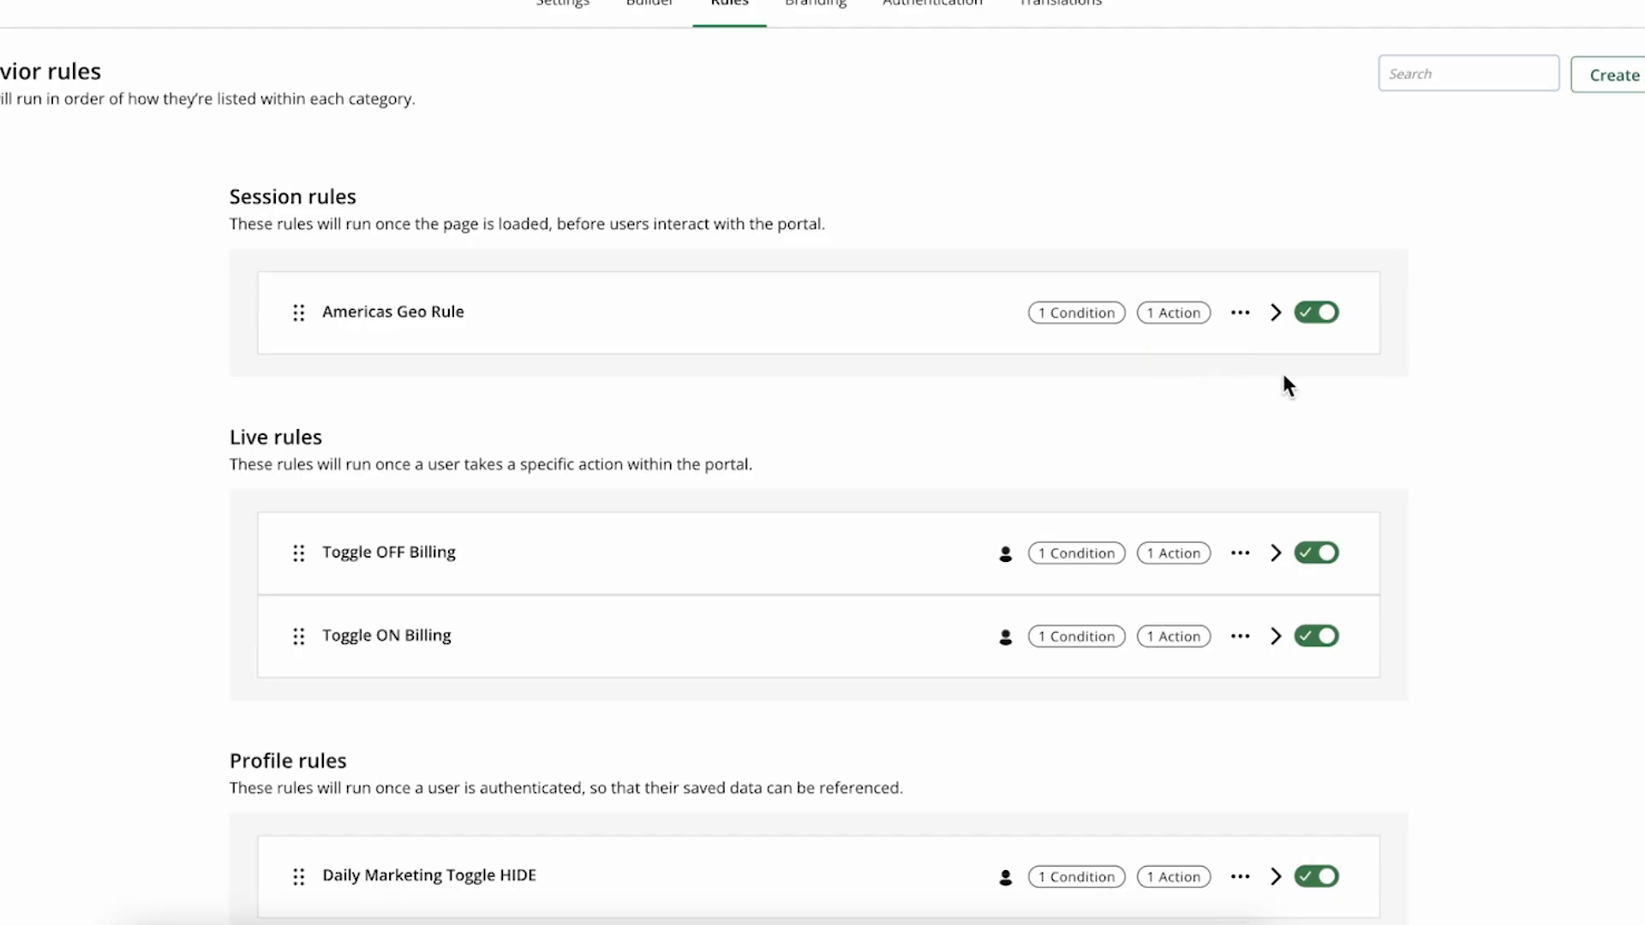
{"action": "left_click", "coordinate": [1276, 314]}
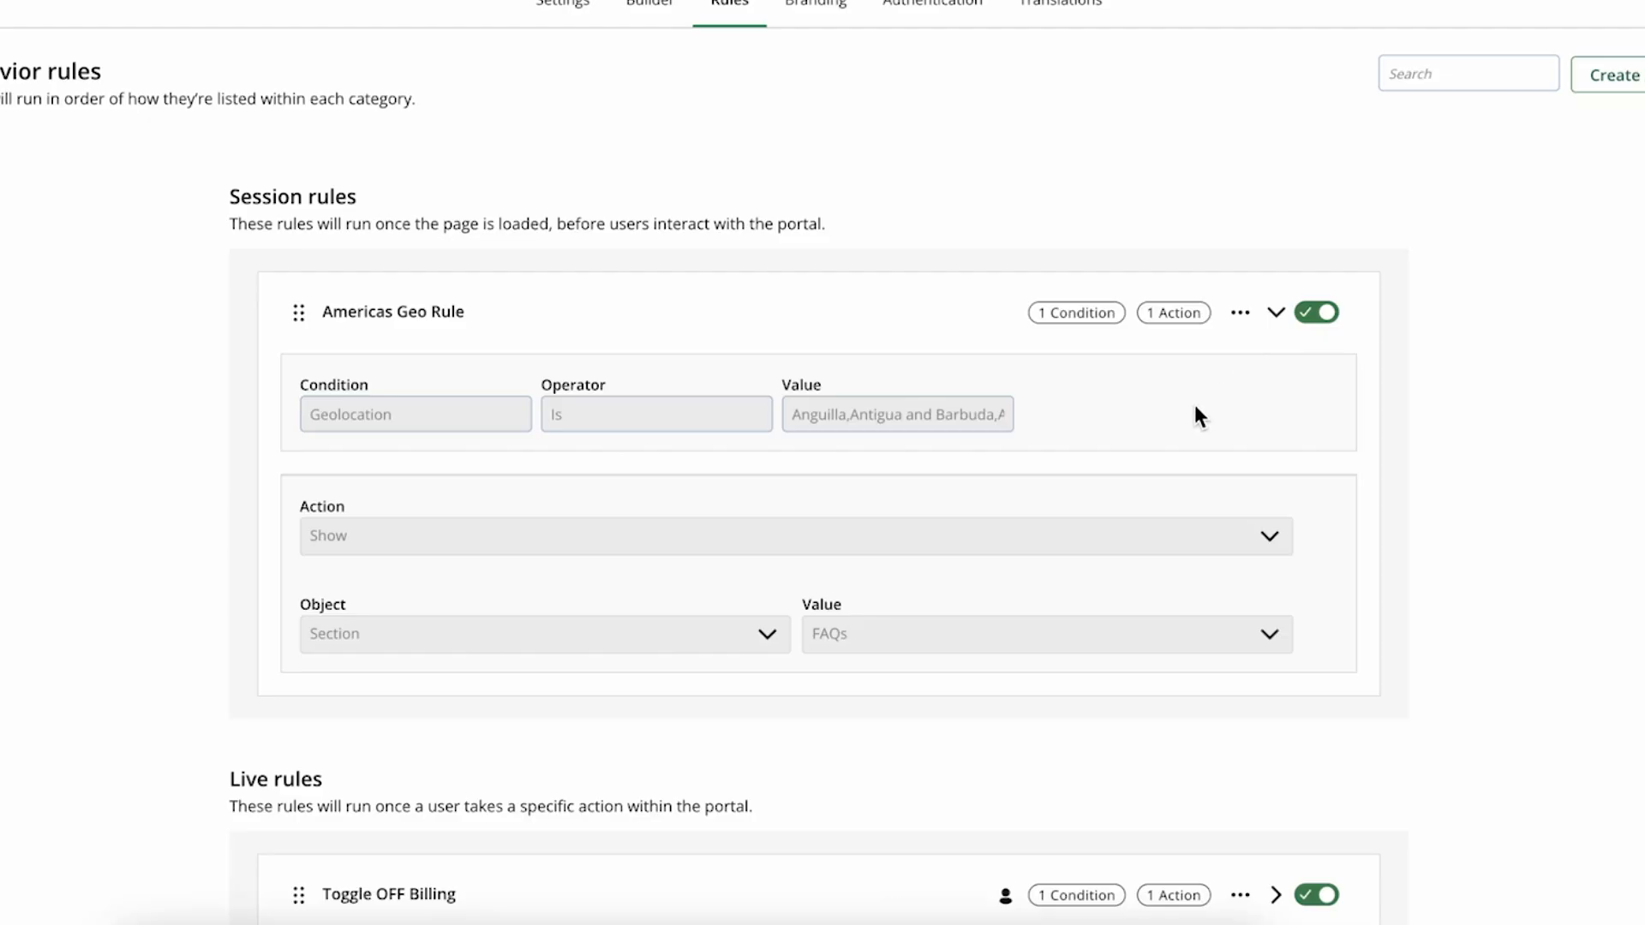
{"action": "left_click", "coordinate": [1281, 335]}
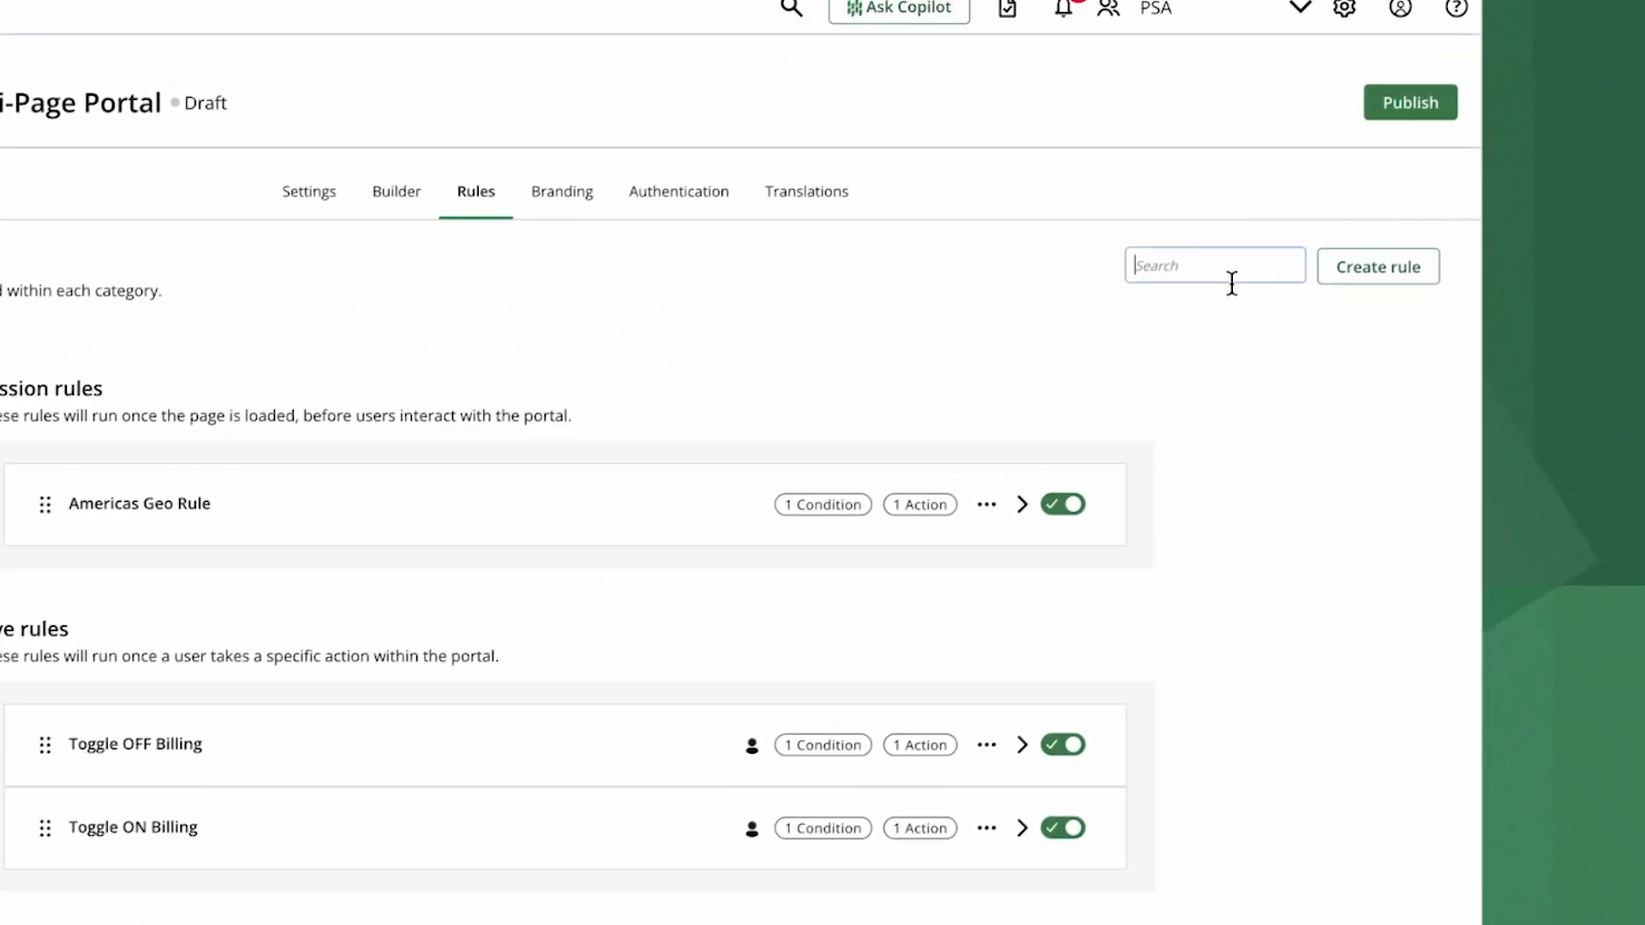
- Search the behavior rules for "America" and choose the Americas Geo Rule
{"action": "left_click", "coordinate": [1231, 283]}
{"action": "type", "text": "America"}
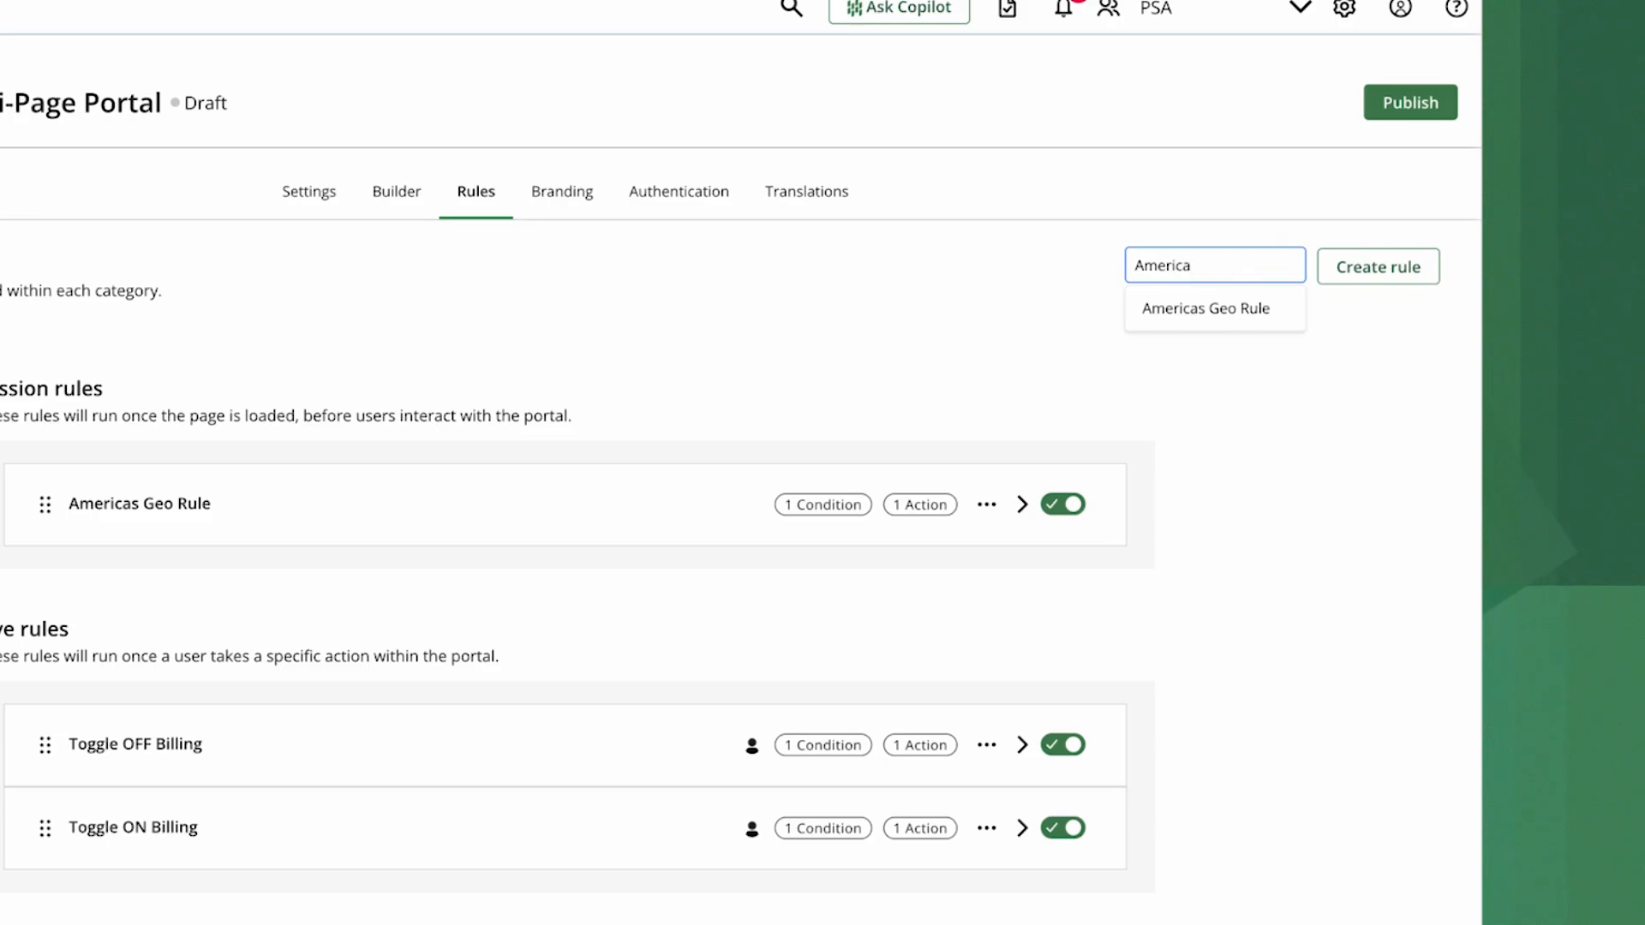
{"action": "left_click", "coordinate": [1241, 304]}
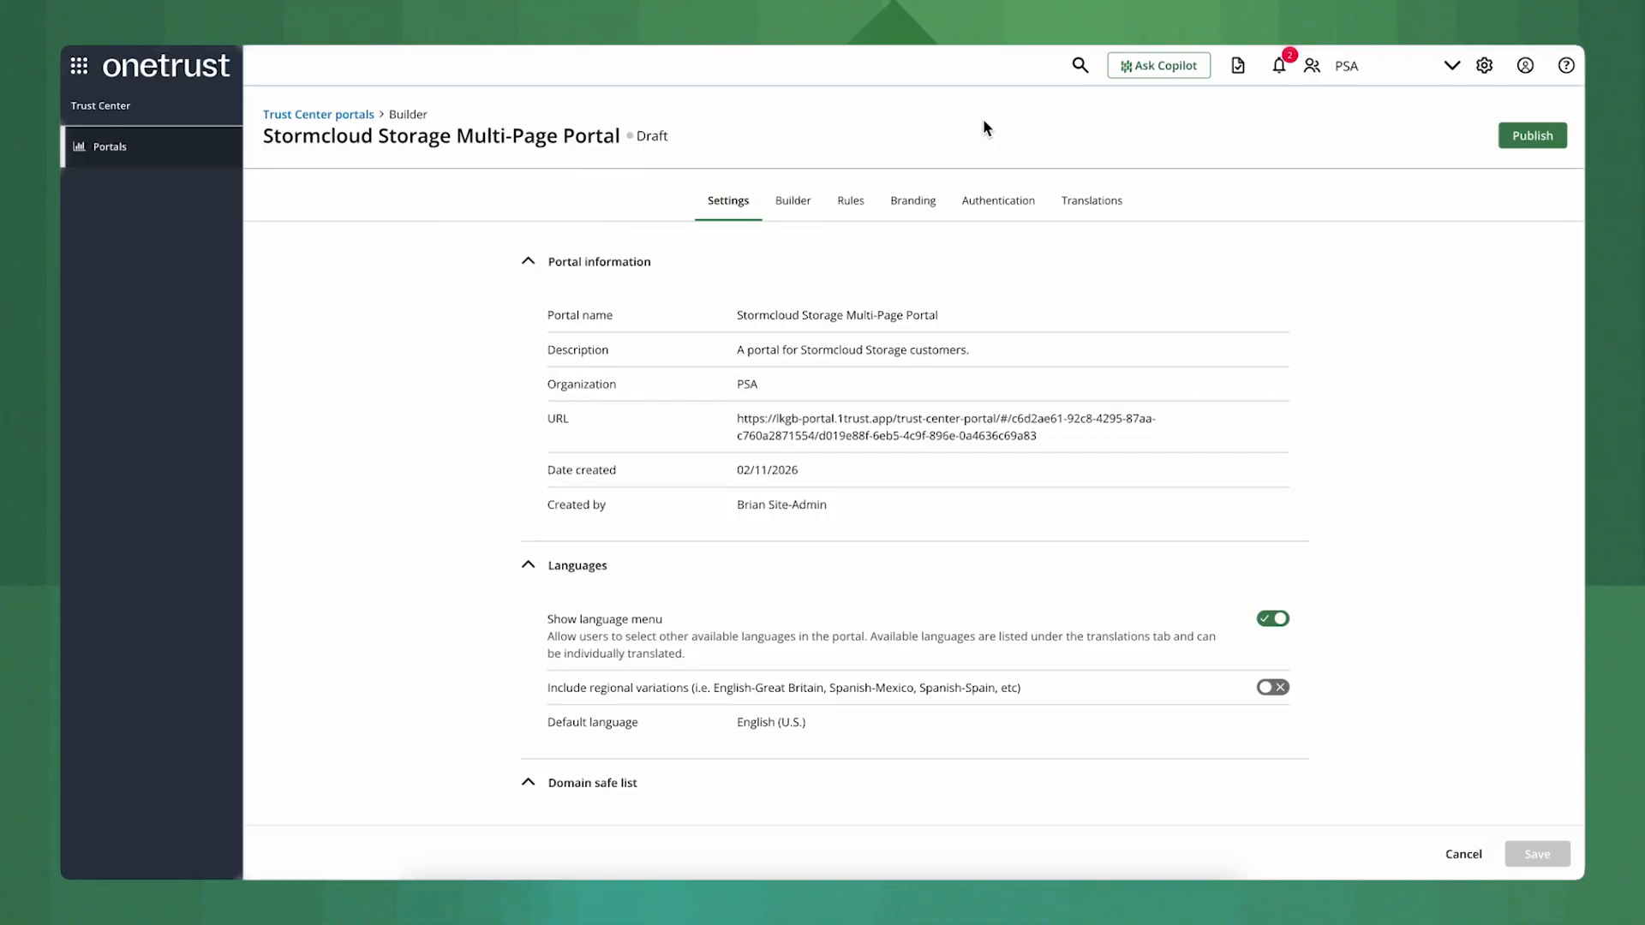
- Open the portal's Branding settings and review the desktop and mobile logo options
{"action": "left_click", "coordinate": [914, 227]}
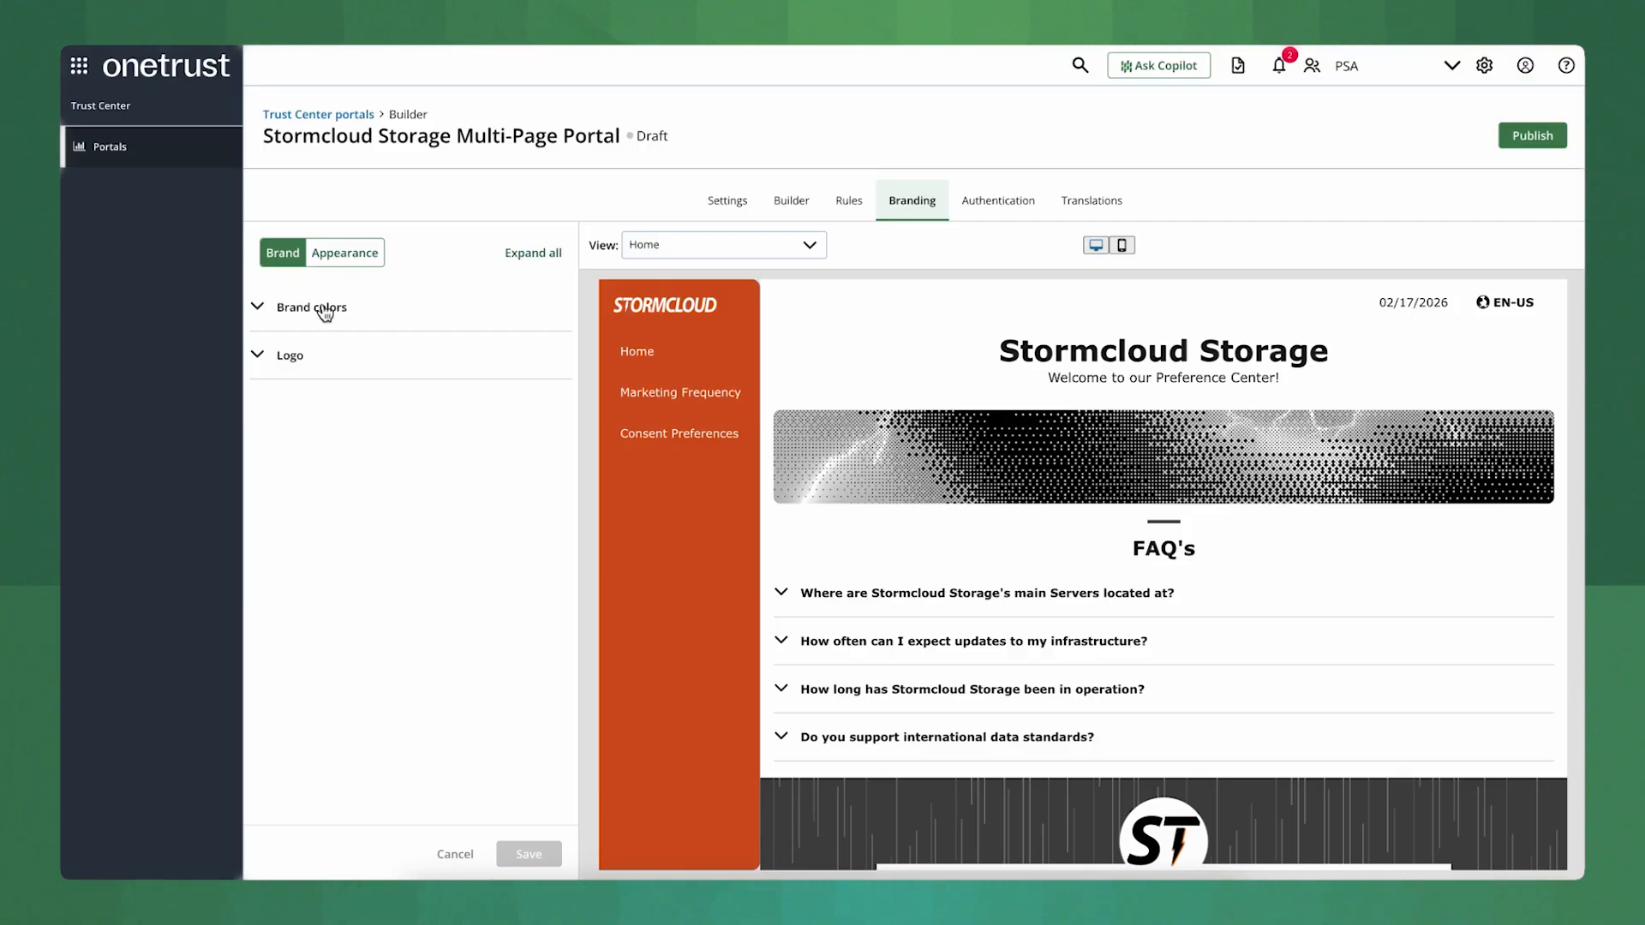
{"action": "left_click", "coordinate": [259, 356]}
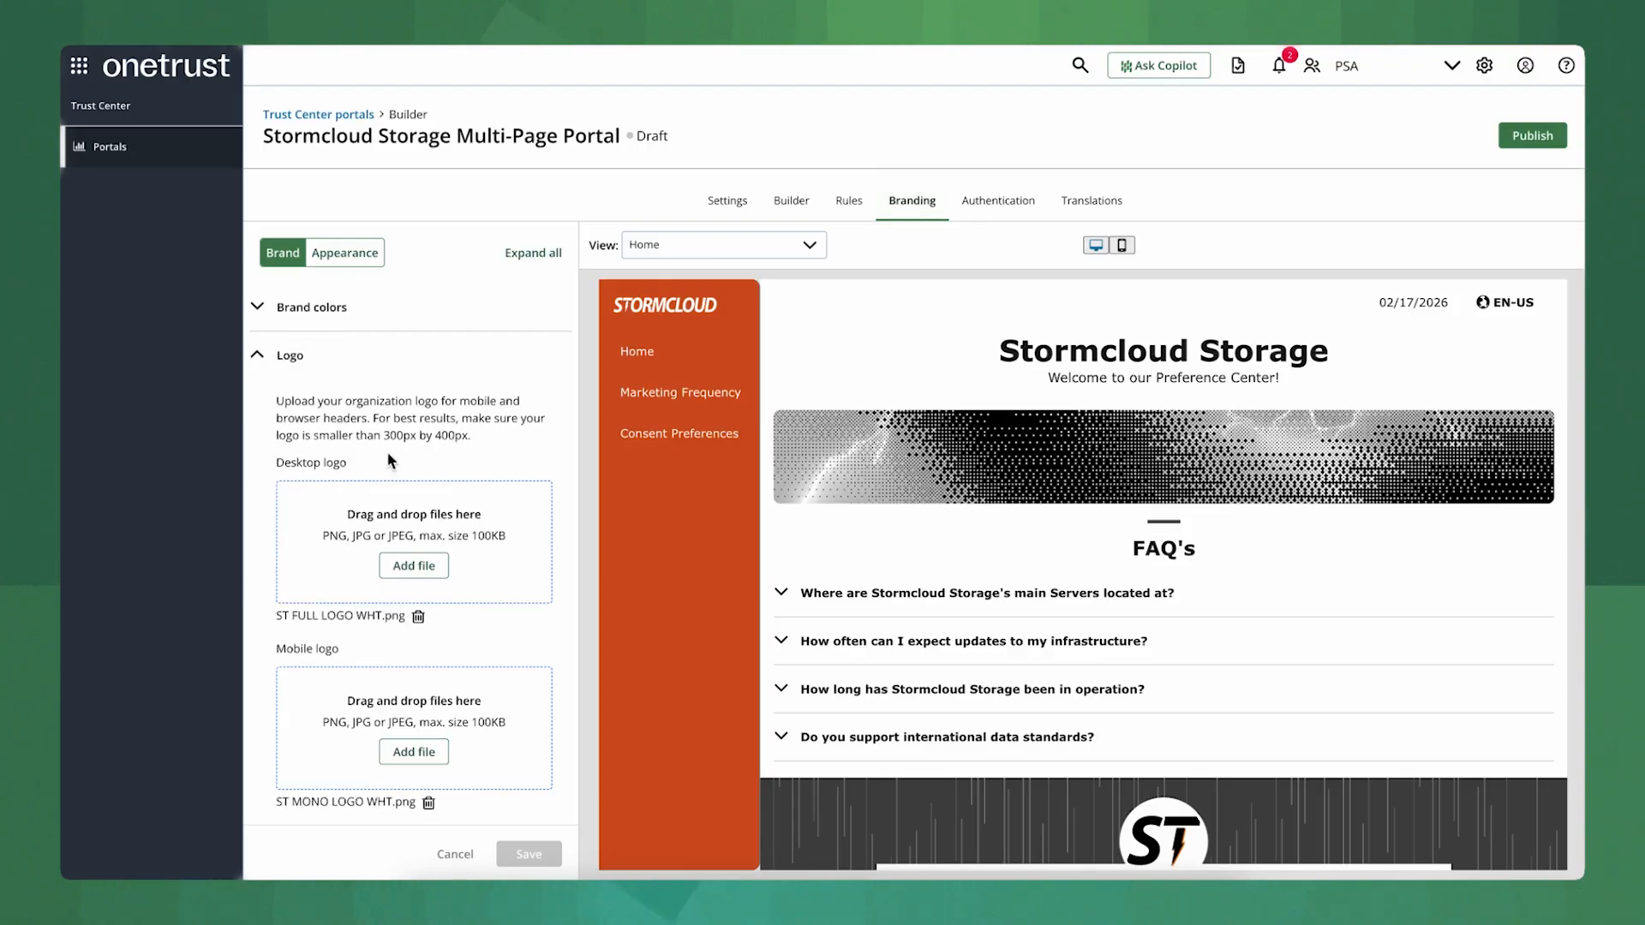
{"action": "scroll", "coordinate": [477, 517], "scroll_direction": "down", "scroll_amount": 3}
{"action": "scroll", "coordinate": [477, 516], "scroll_direction": "up", "scroll_amount": 3}
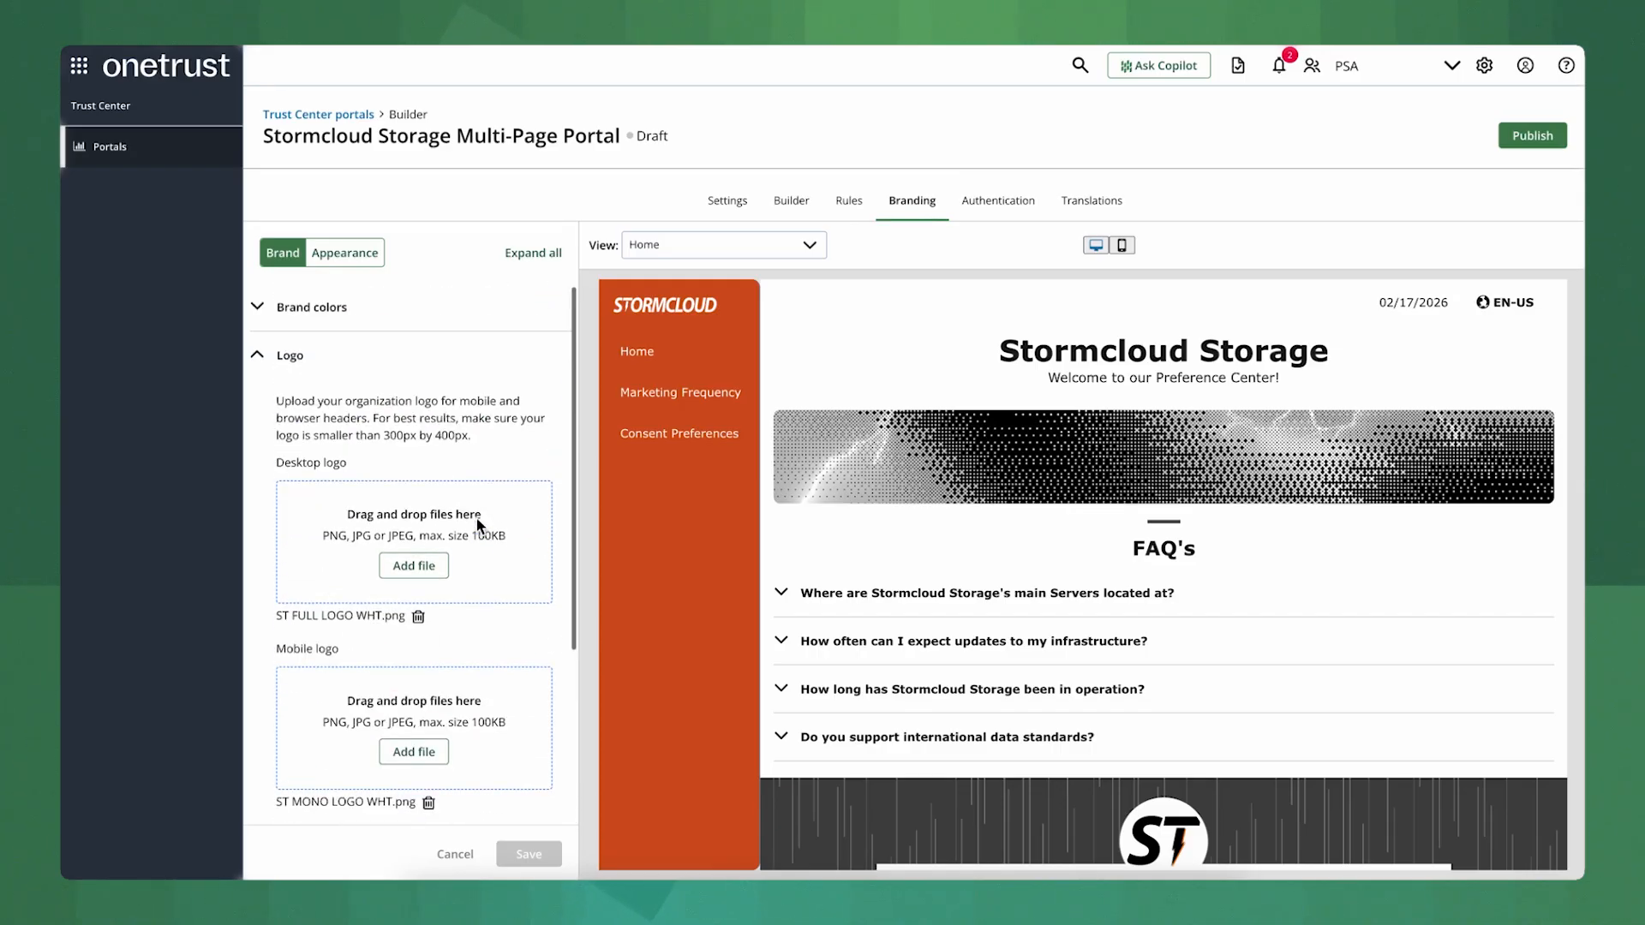
{"action": "left_click", "coordinate": [265, 354]}
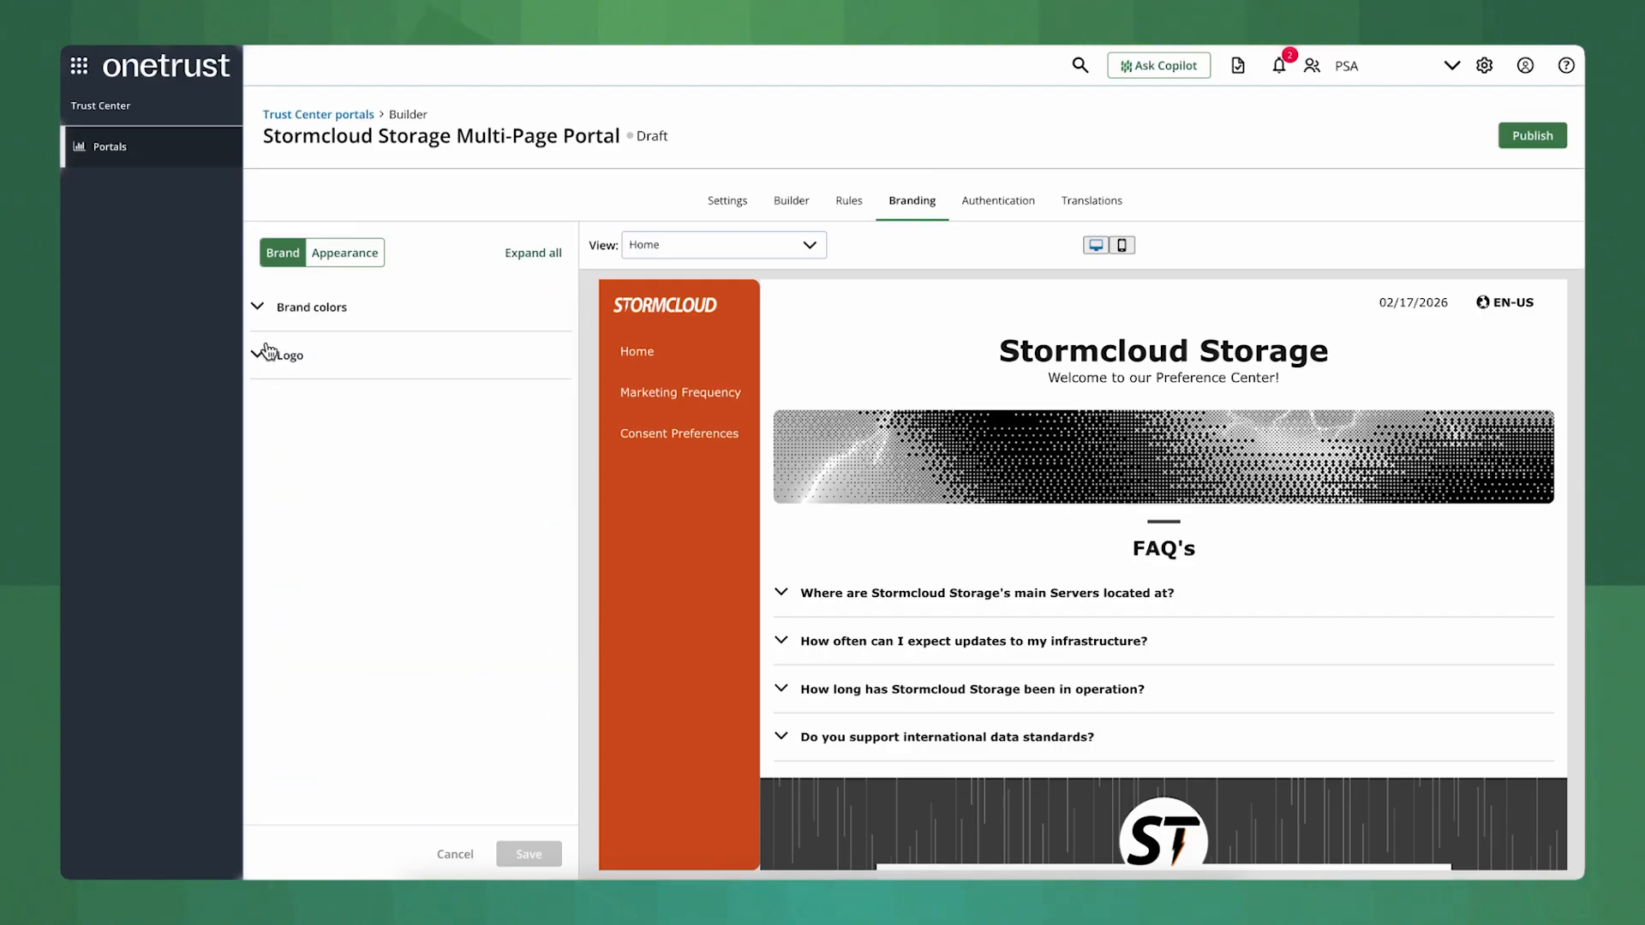
- Expand all of the portal's Appearance branding settings and review the body text, header, button and link styling options
{"action": "left_click", "coordinate": [263, 319]}
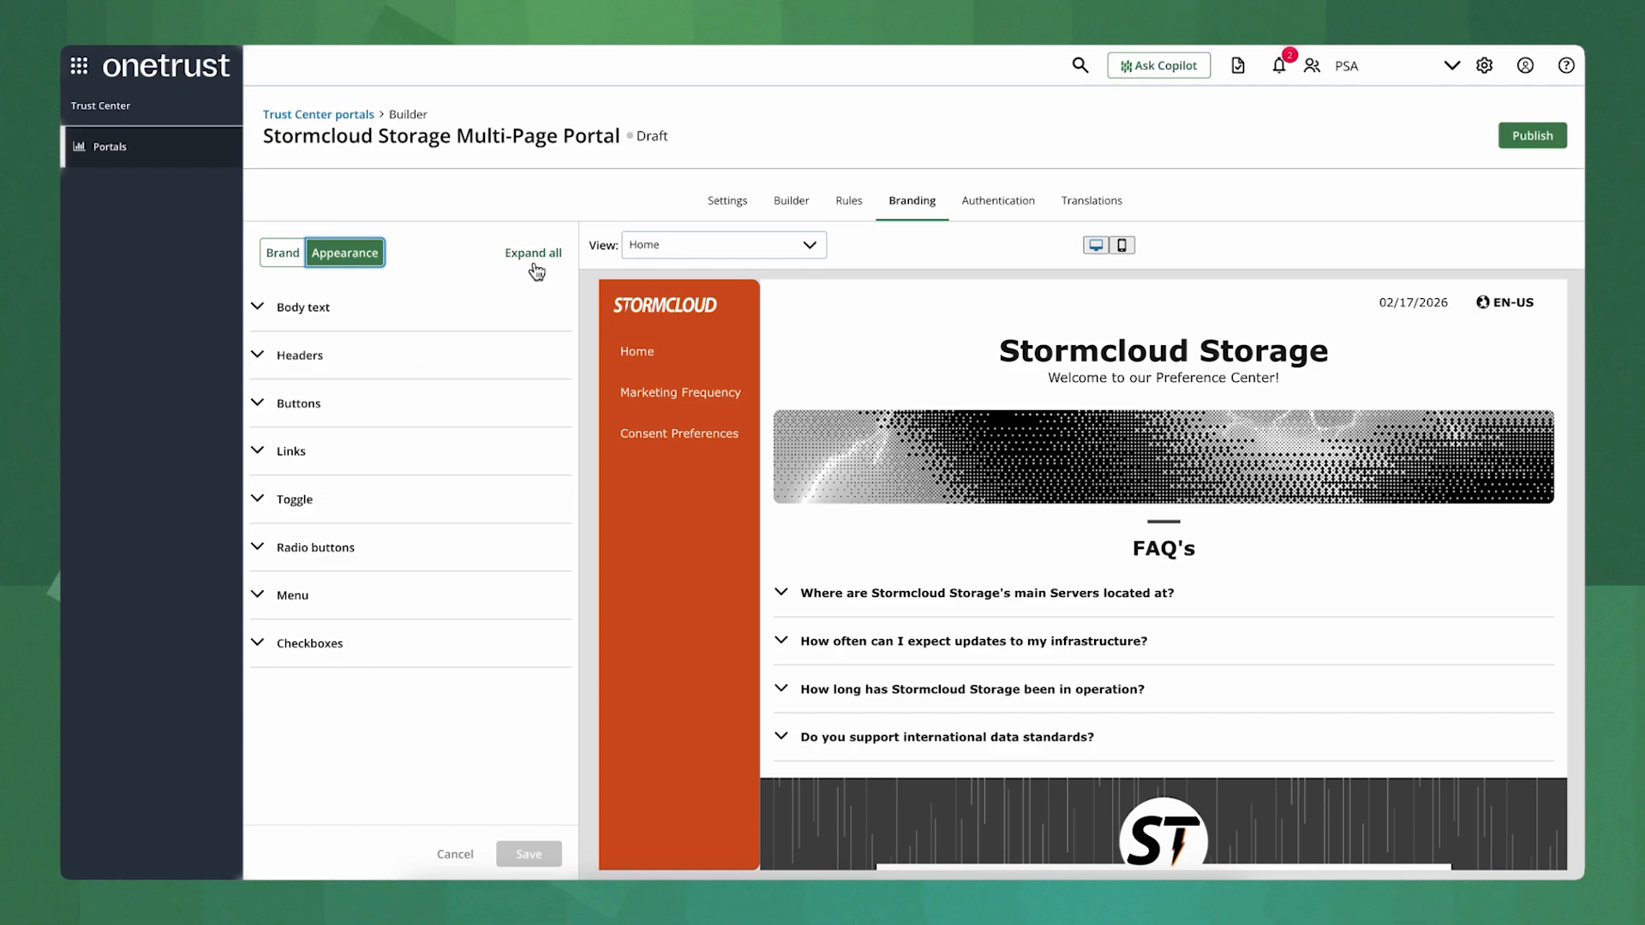
{"action": "left_click", "coordinate": [533, 257]}
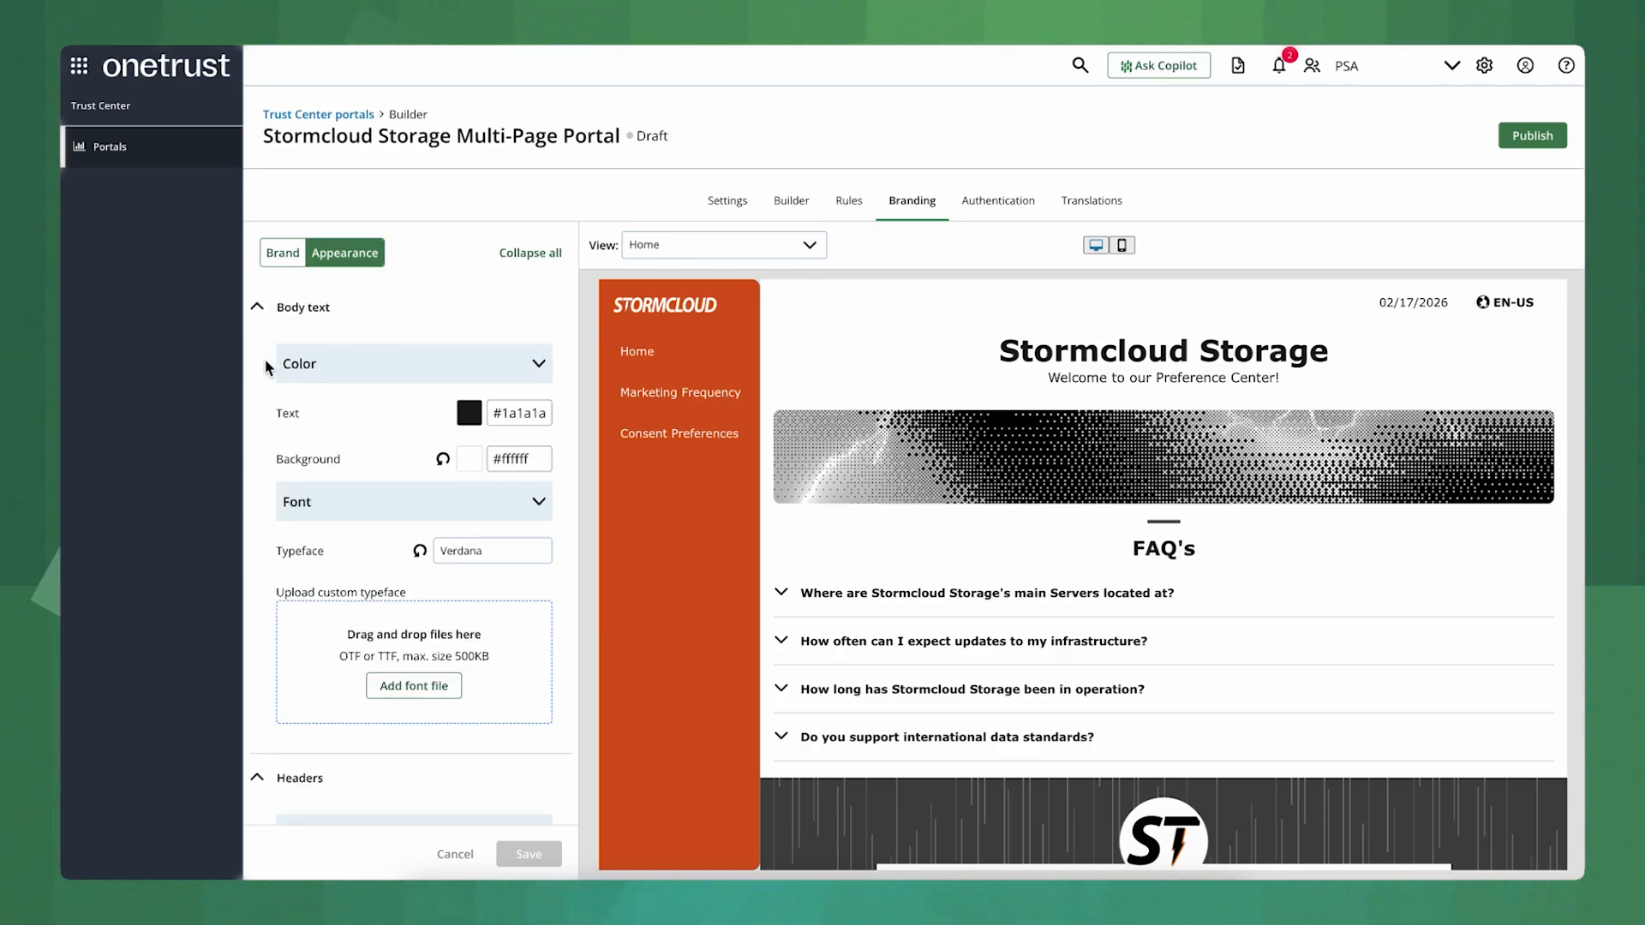
{"action": "scroll", "coordinate": [264, 358], "scroll_direction": "down", "scroll_amount": 3}
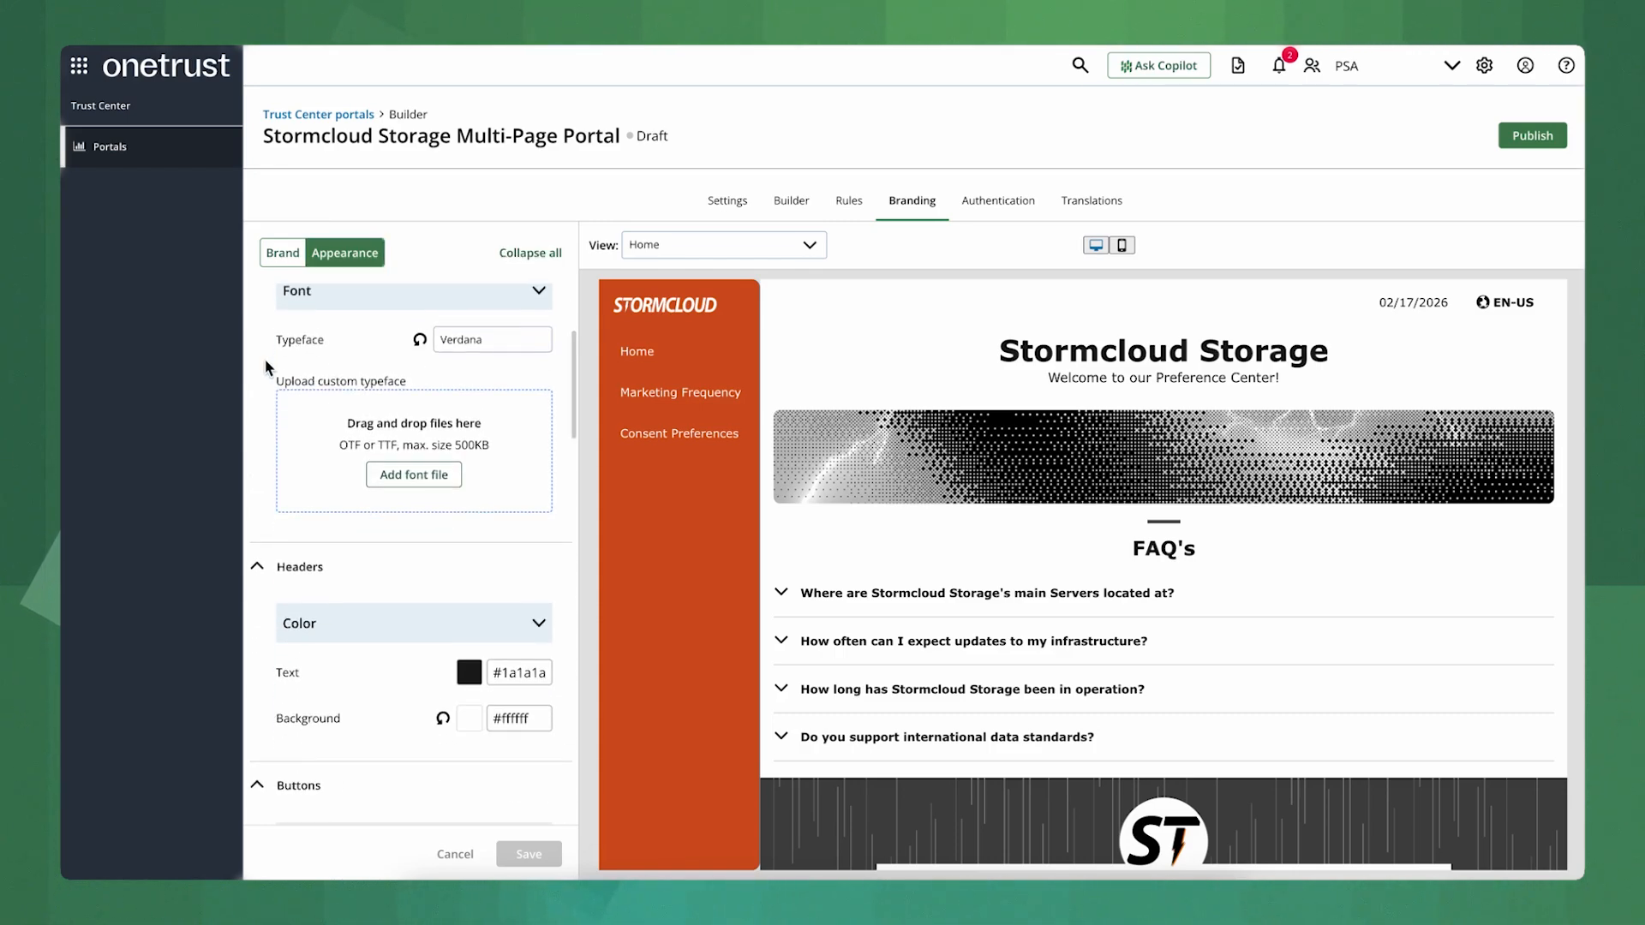
{"action": "scroll", "coordinate": [266, 361], "scroll_direction": "down", "scroll_amount": 1}
{"action": "scroll", "coordinate": [265, 369], "scroll_direction": "down", "scroll_amount": 3}
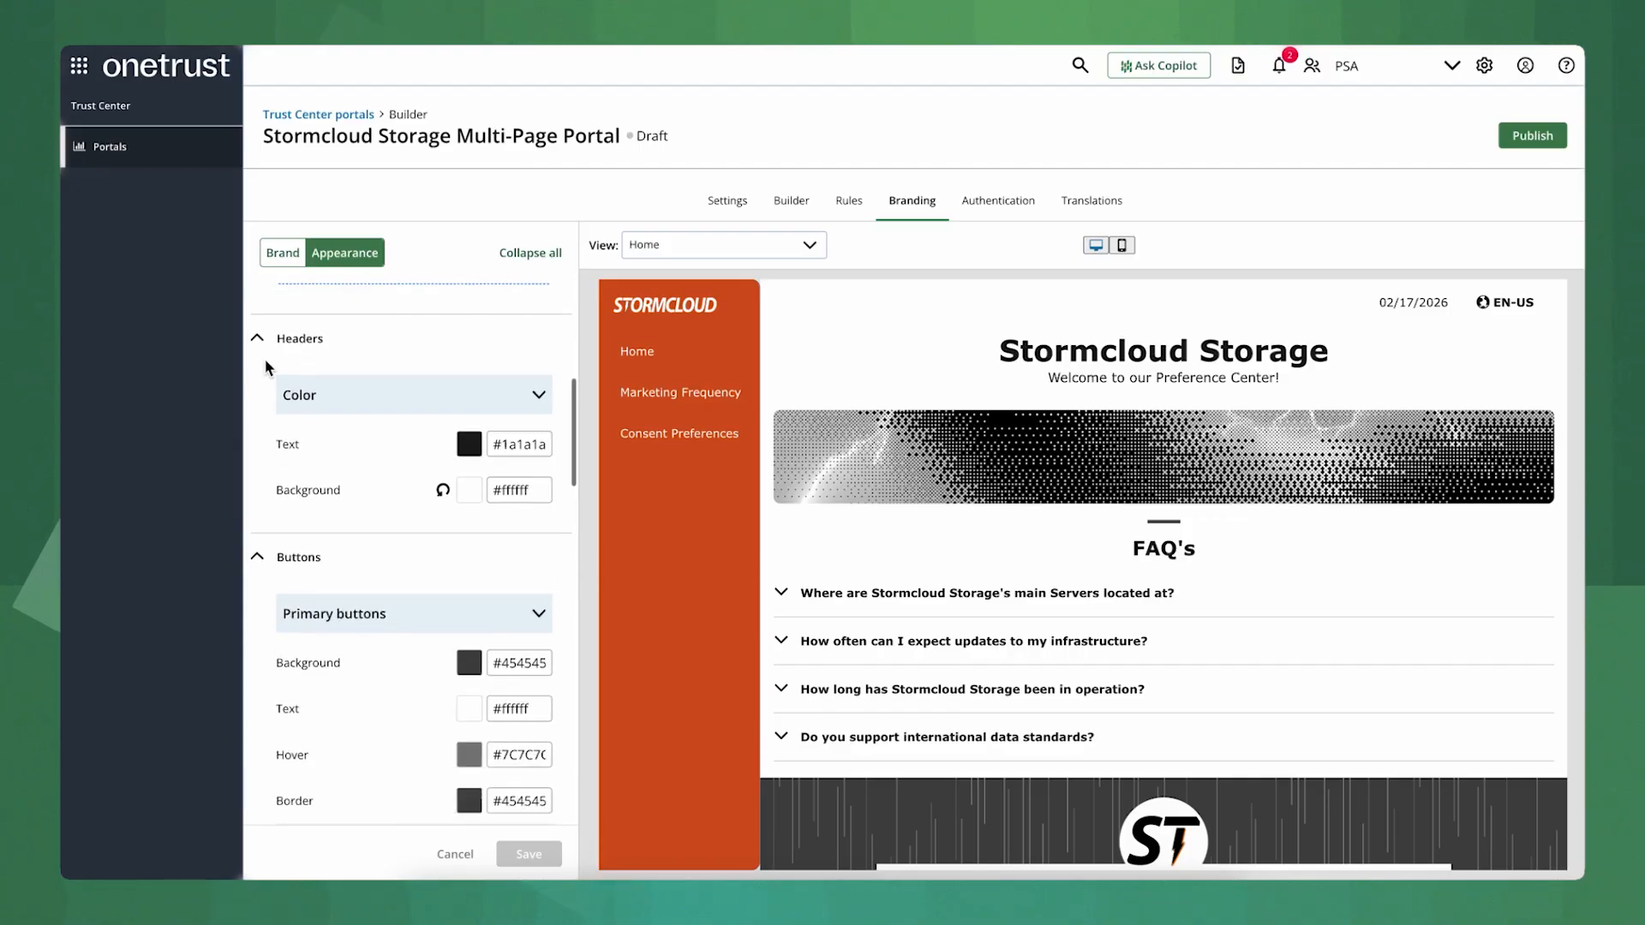
{"action": "scroll", "coordinate": [268, 368], "scroll_direction": "down", "scroll_amount": 4}
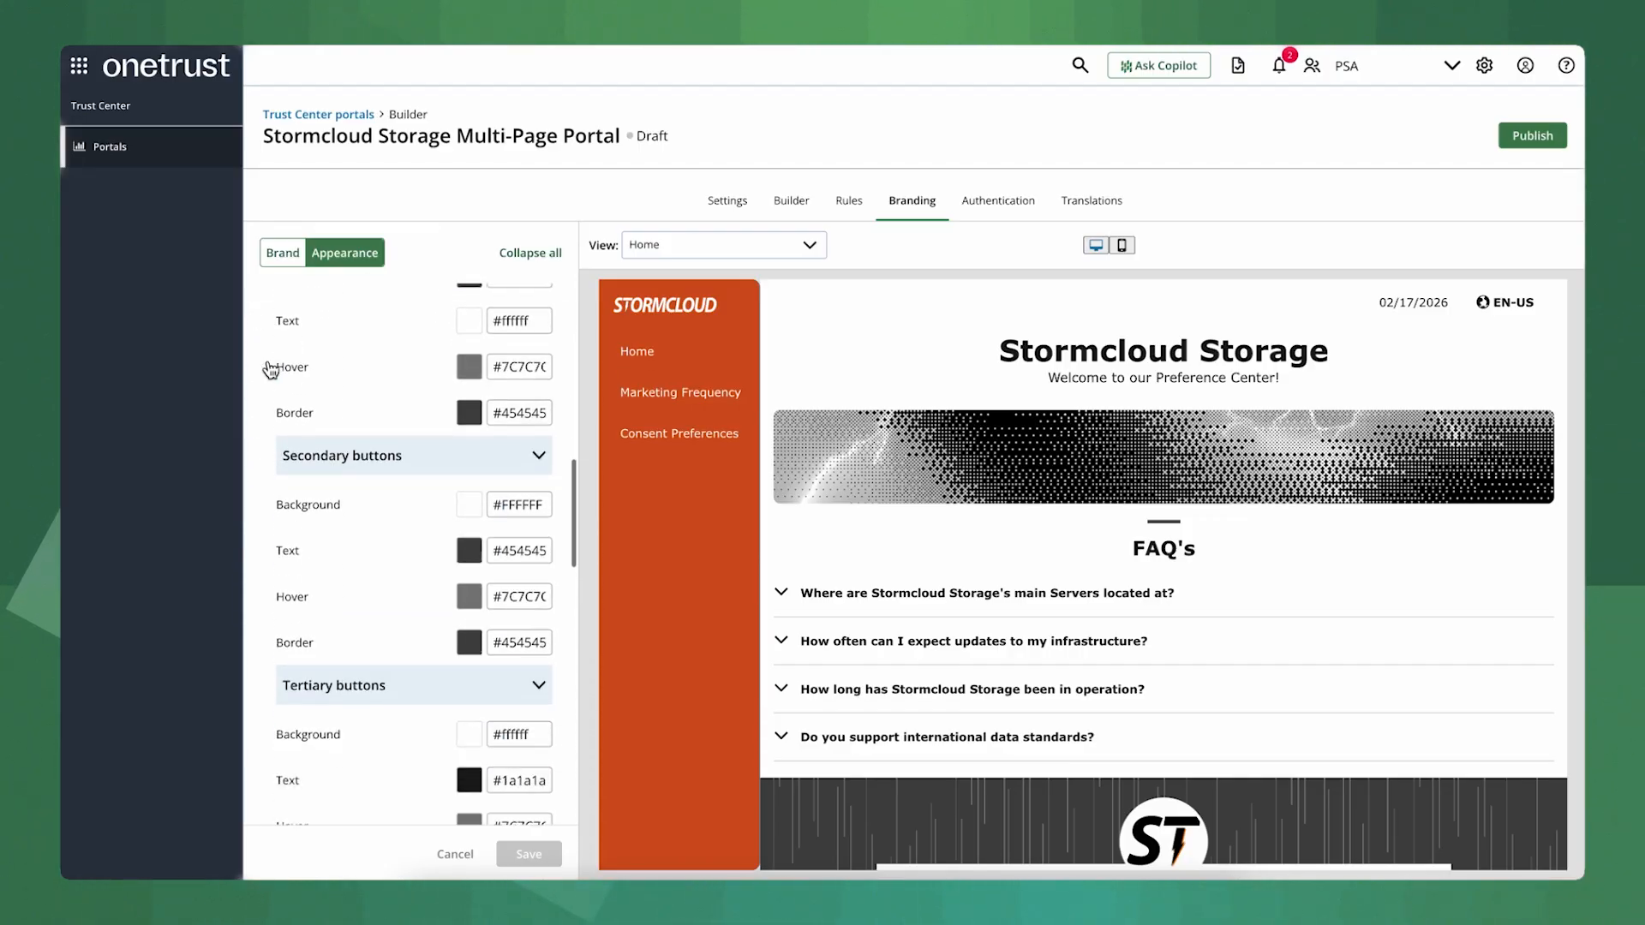
{"action": "scroll", "coordinate": [265, 368], "scroll_direction": "down", "scroll_amount": 2}
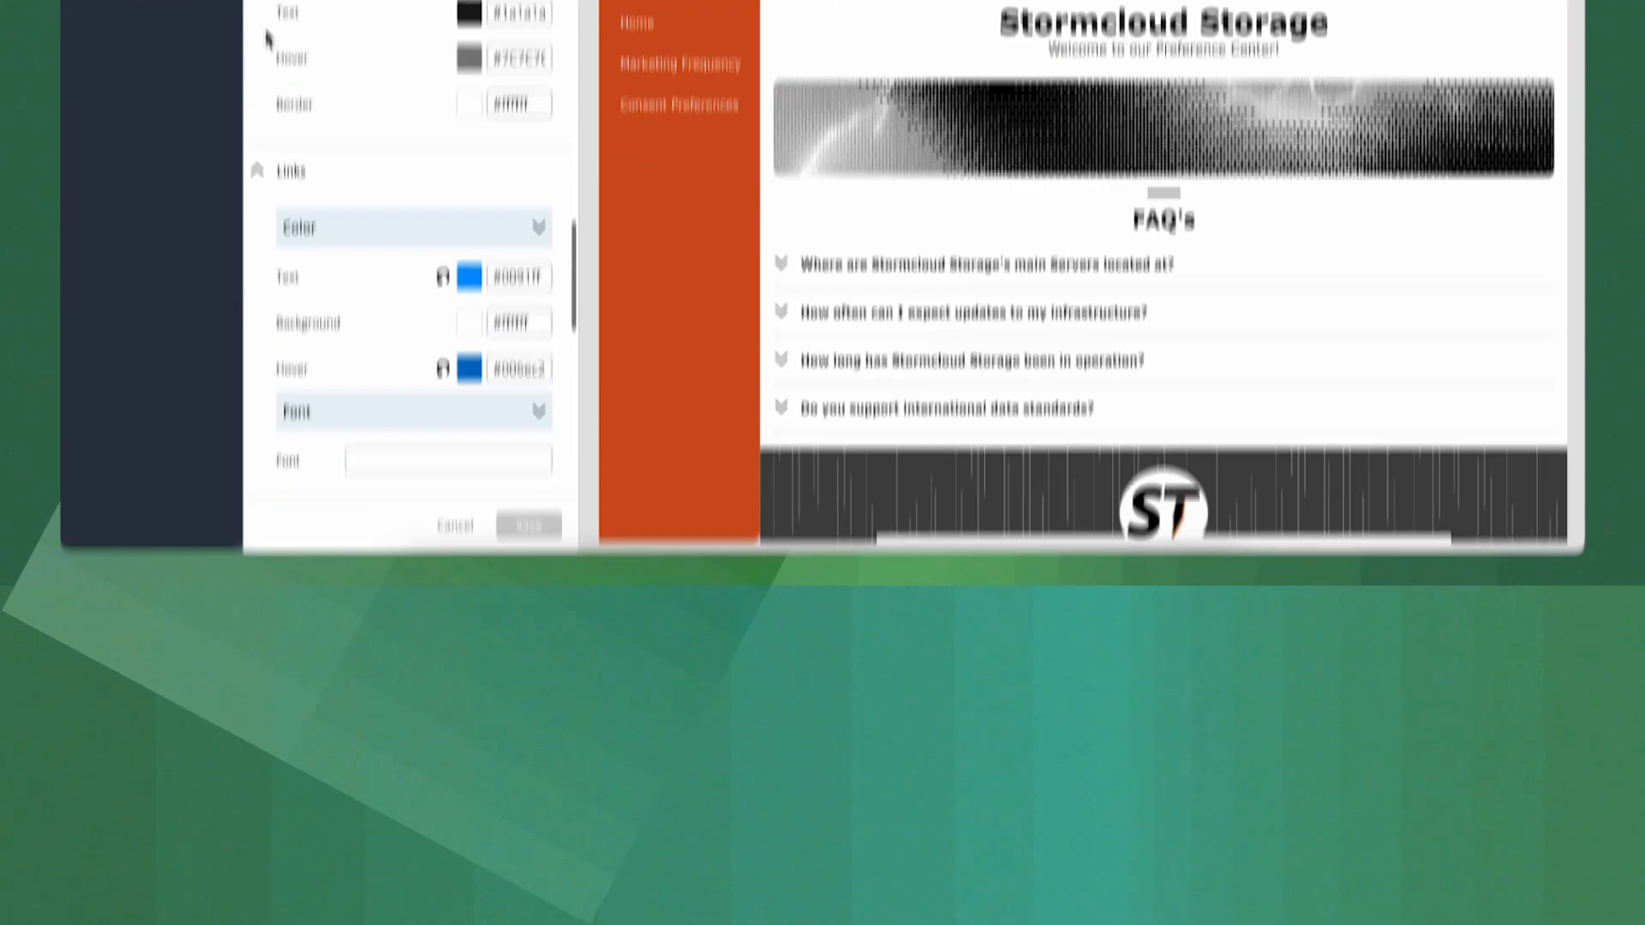